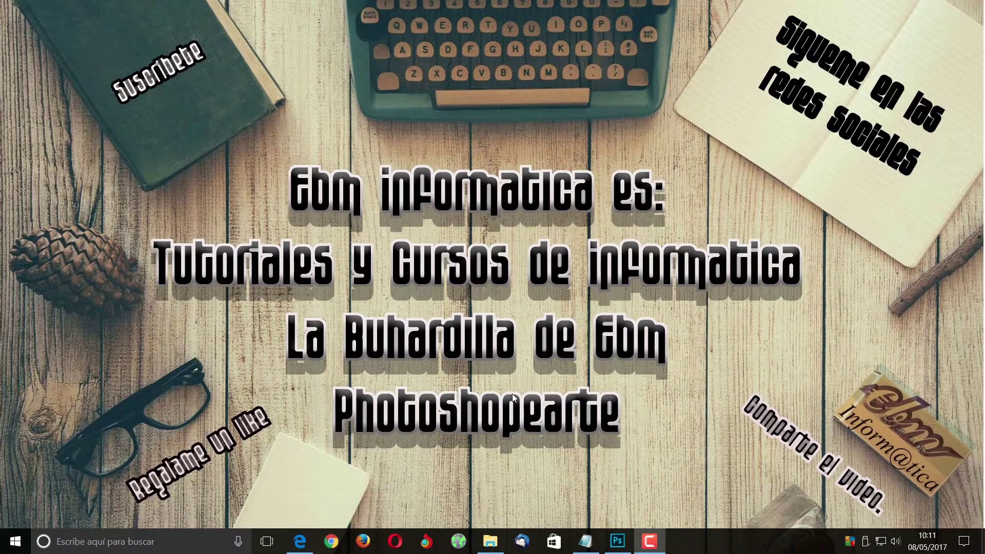
Bring up Sample.psd, showing the $10,000 banknote over the coin background.
{"action": "left_click", "coordinate": [618, 541]}
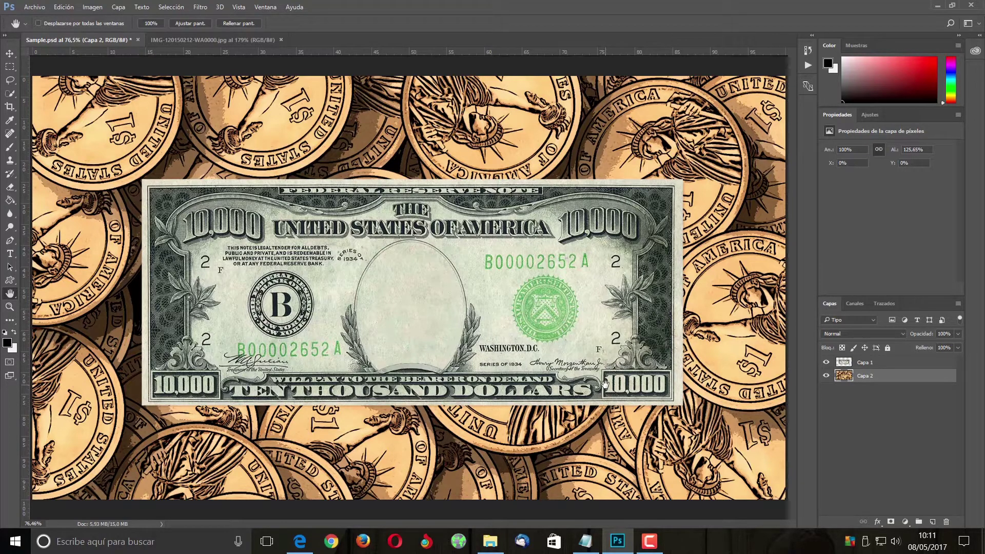
Check the coin background layer, then bring the IMG-120150212-WA0000.jpg portrait document forward.
{"action": "left_click", "coordinate": [826, 376]}
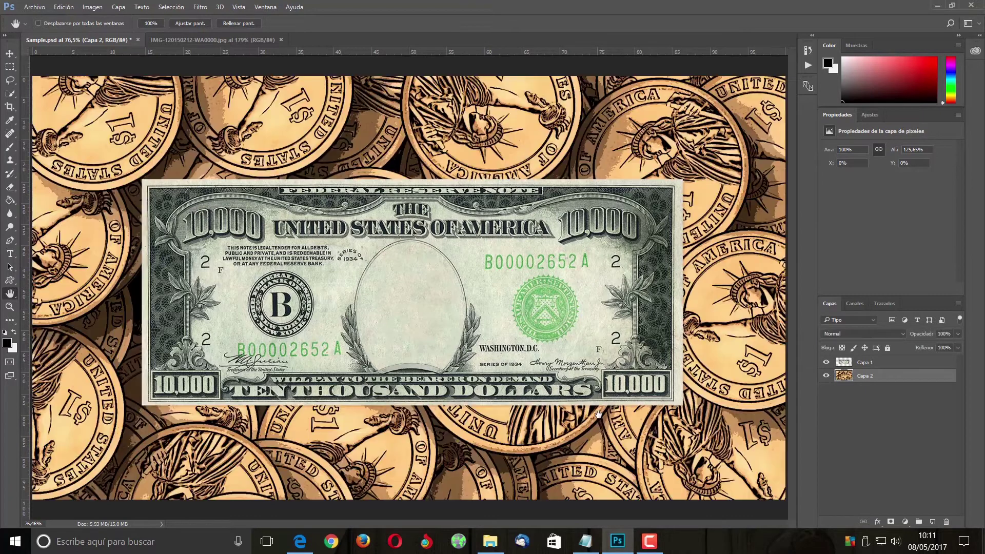
{"action": "left_click", "coordinate": [826, 376]}
{"action": "left_click", "coordinate": [221, 41]}
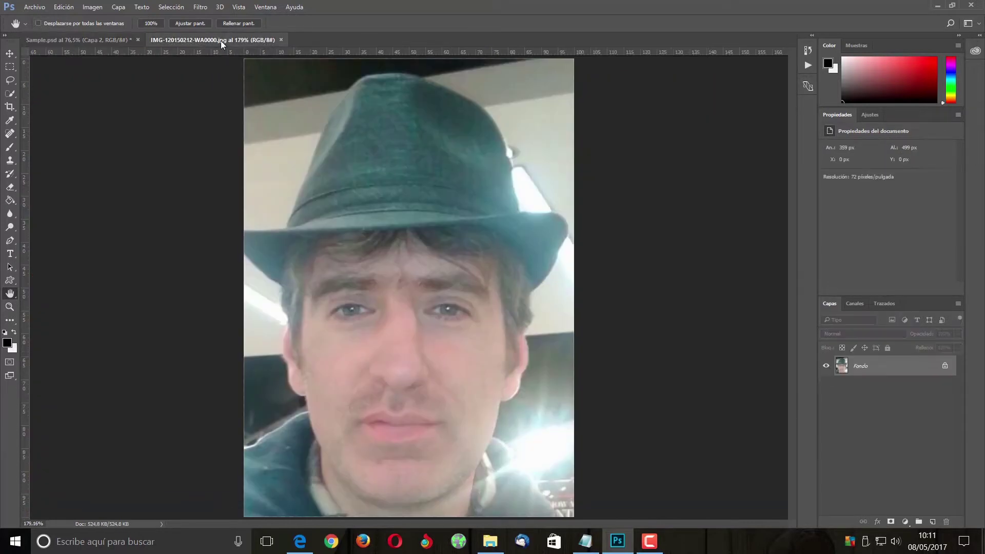
{"action": "left_click", "coordinate": [90, 41]}
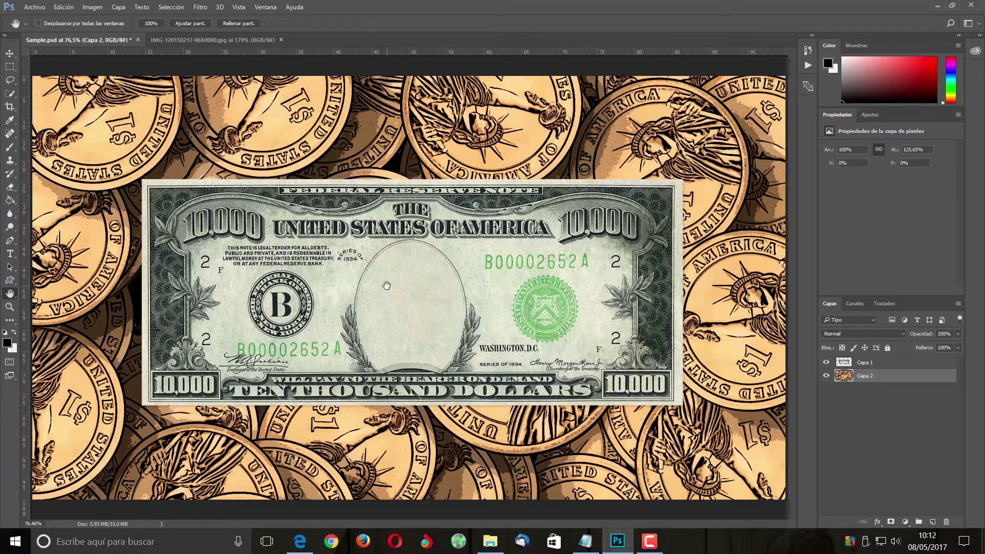
{"action": "left_click", "coordinate": [216, 43]}
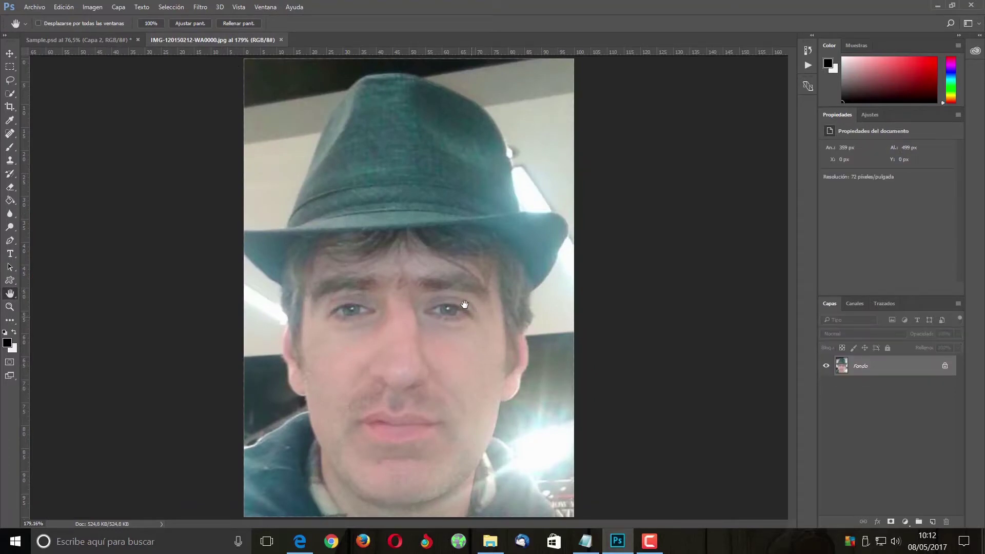
Auto-correct the portrait's colours and desaturate it to grayscale.
{"action": "left_click", "coordinate": [94, 6]}
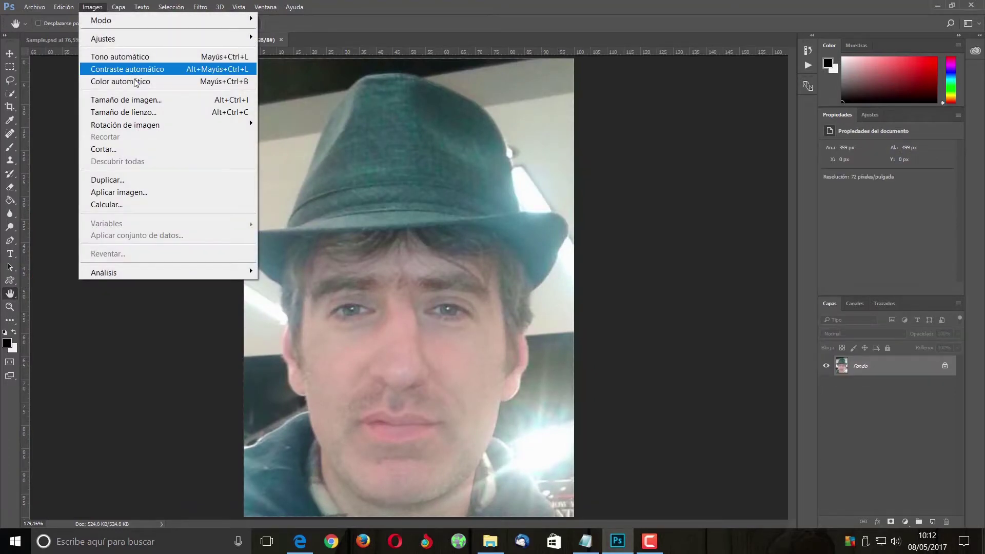
{"action": "left_click", "coordinate": [136, 81]}
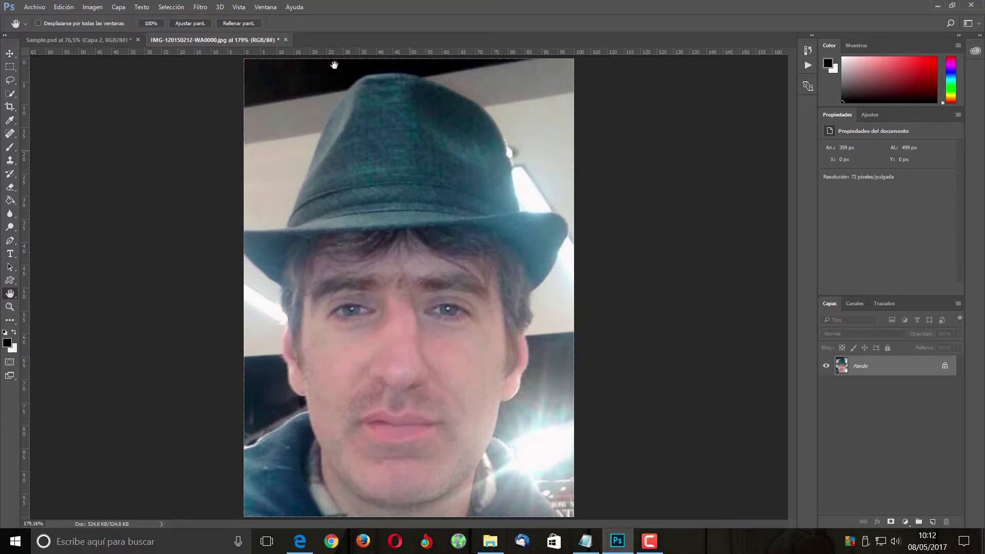
{"action": "left_click", "coordinate": [99, 11]}
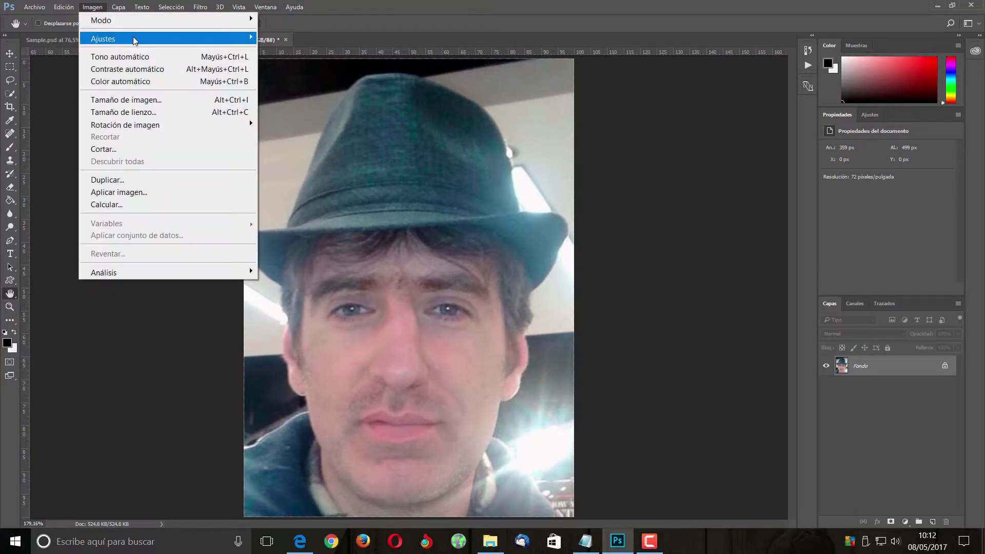
{"action": "mouse_move", "coordinate": [104, 38]}
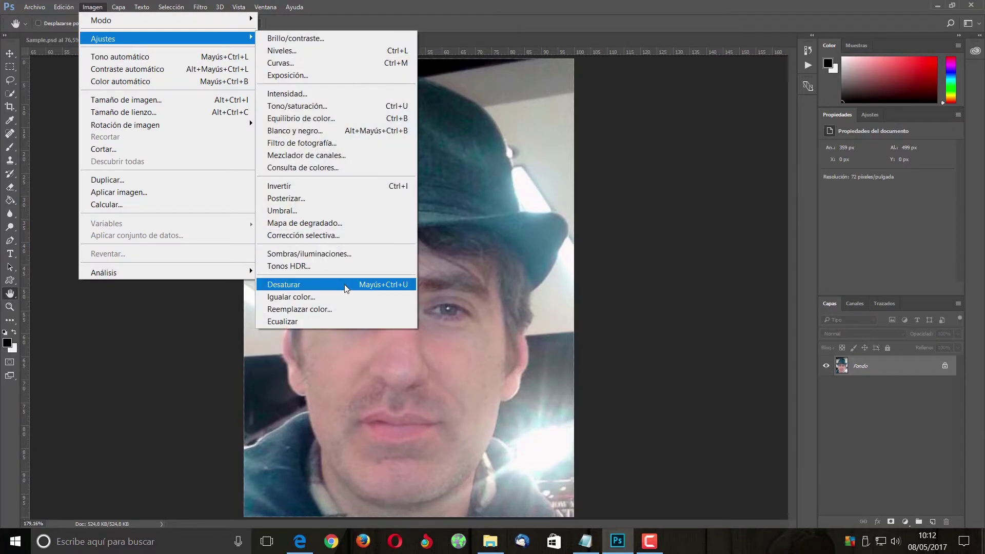
{"action": "left_click", "coordinate": [344, 284]}
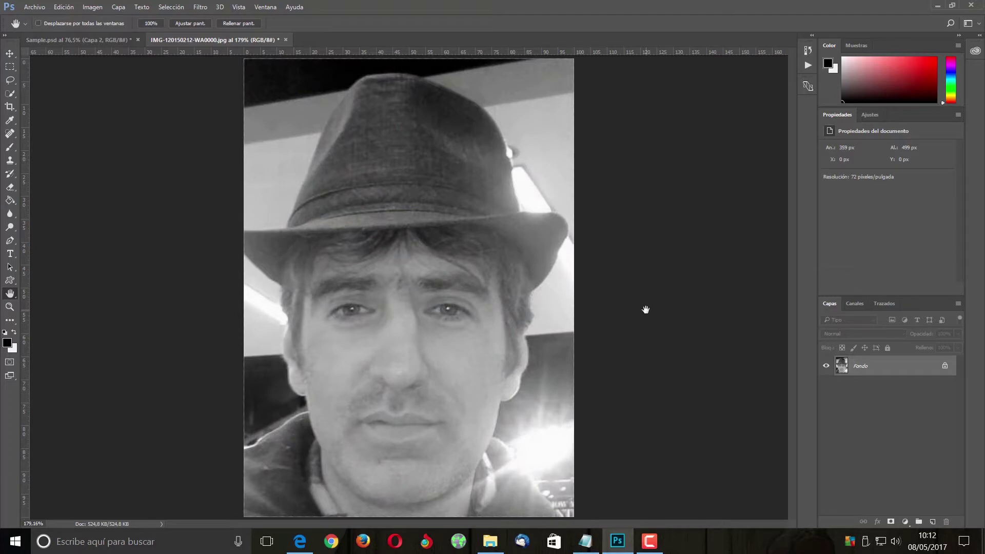
Resize the portrait to 626 × 870 pixels and fit it on screen.
{"action": "left_click", "coordinate": [100, 7]}
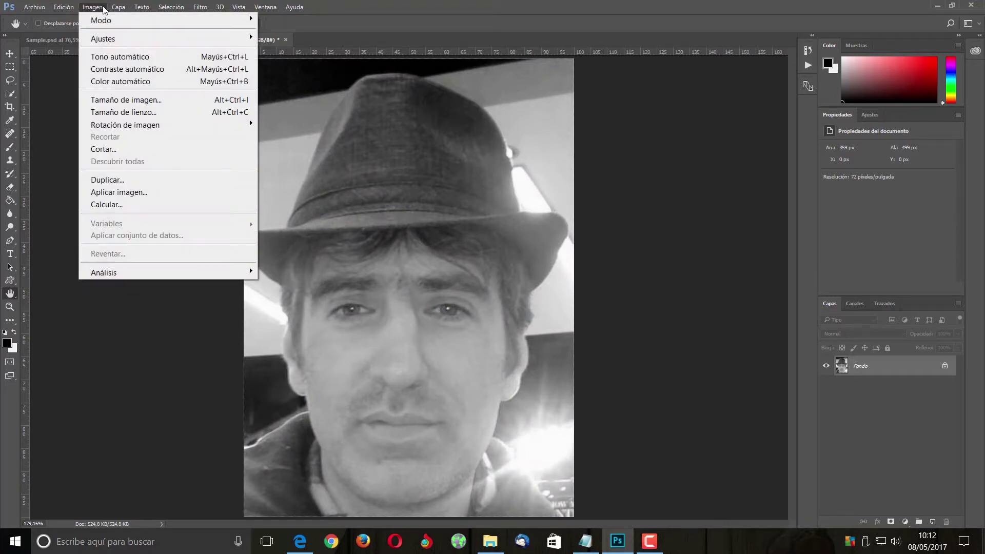
{"action": "left_click", "coordinate": [153, 100]}
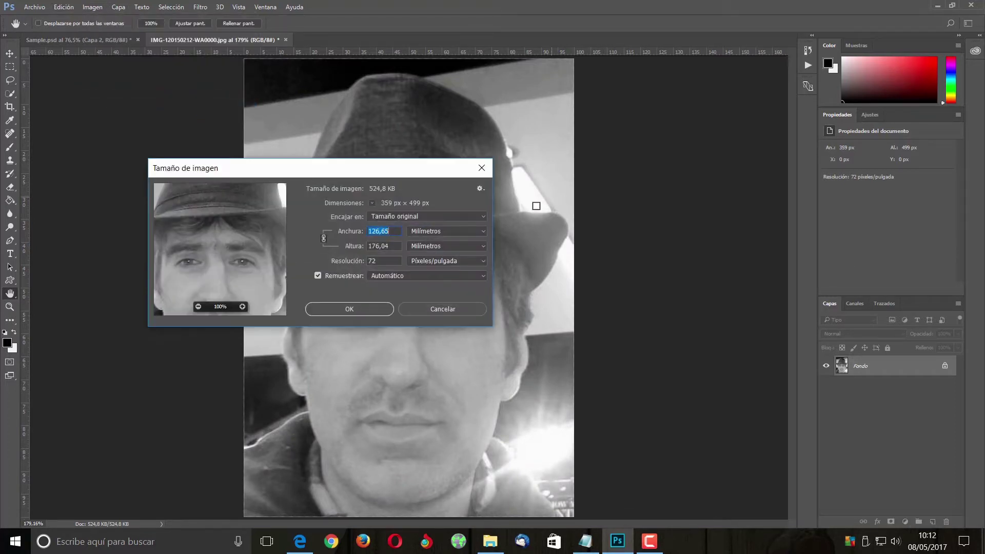
{"action": "left_click_drag", "start_coordinate": [392, 171], "coordinate": [443, 168]}
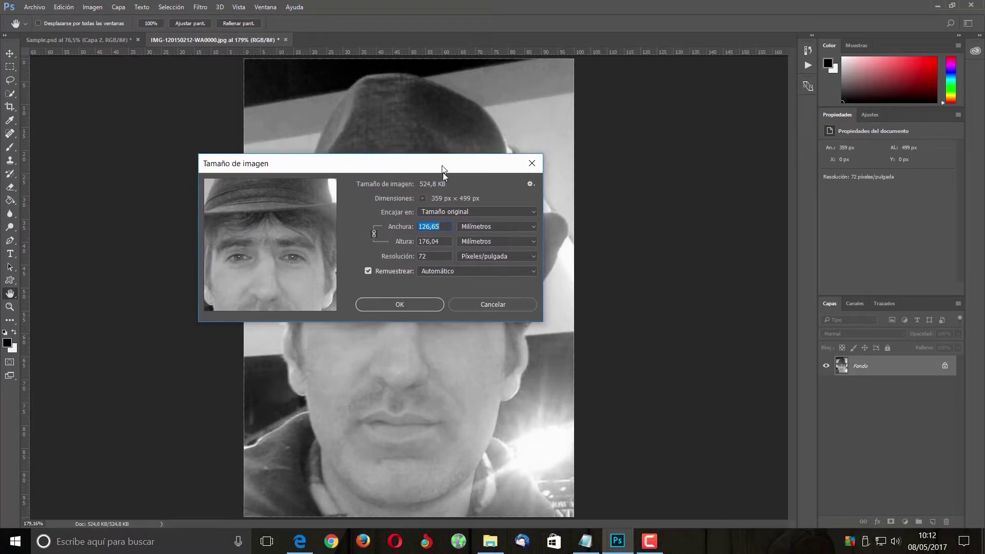
{"action": "left_click", "coordinate": [534, 238]}
{"action": "left_click", "coordinate": [463, 254]}
{"action": "double_click", "coordinate": [424, 241]}
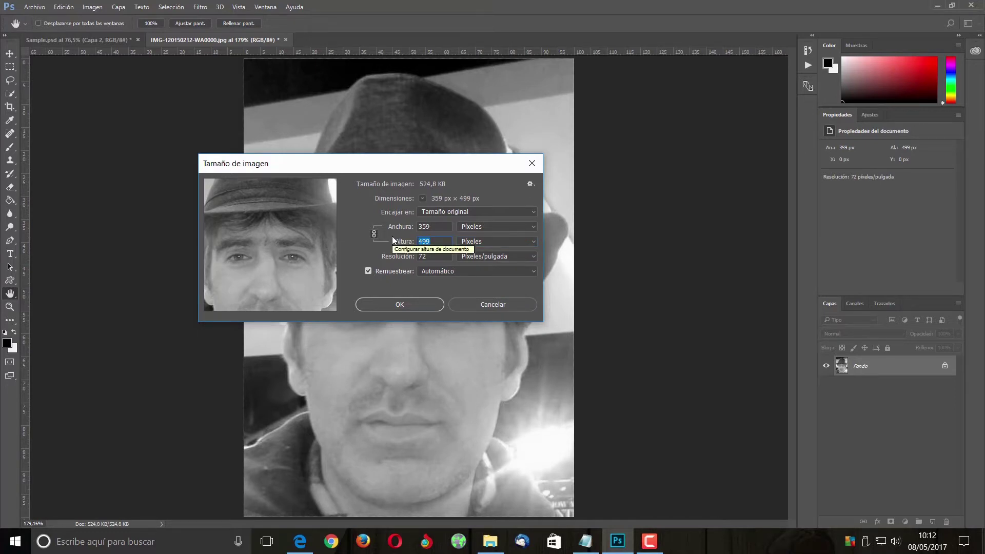
{"action": "type", "text": "870"}
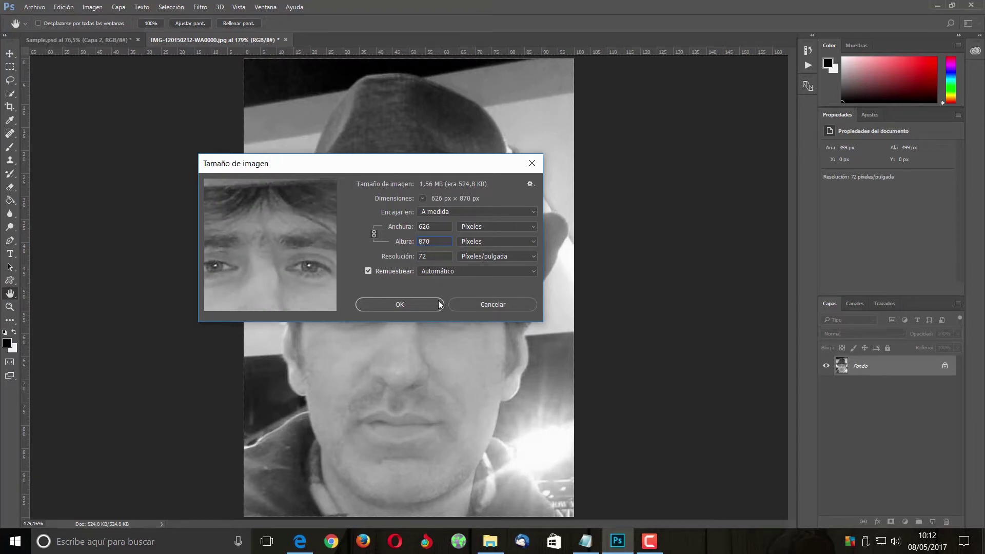
{"action": "left_click", "coordinate": [416, 305]}
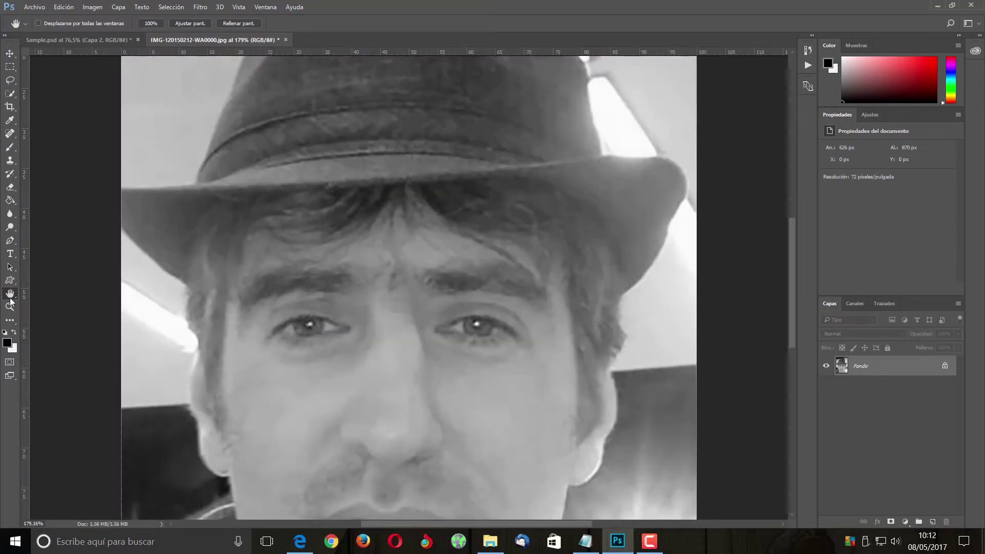
{"action": "double_click", "coordinate": [10, 295]}
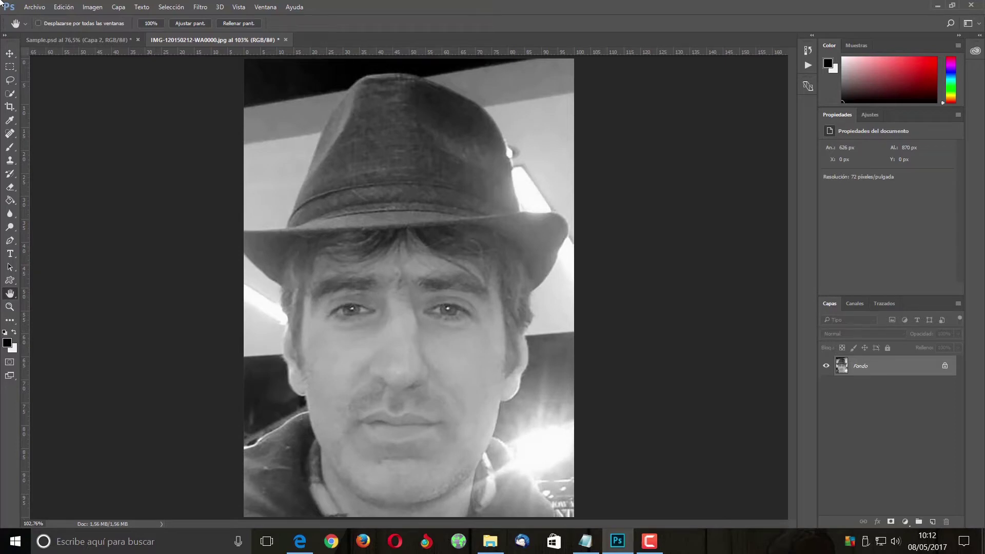
{"action": "left_click", "coordinate": [29, 7]}
Create a new 3000 × 3000 px document.
{"action": "left_click", "coordinate": [78, 39]}
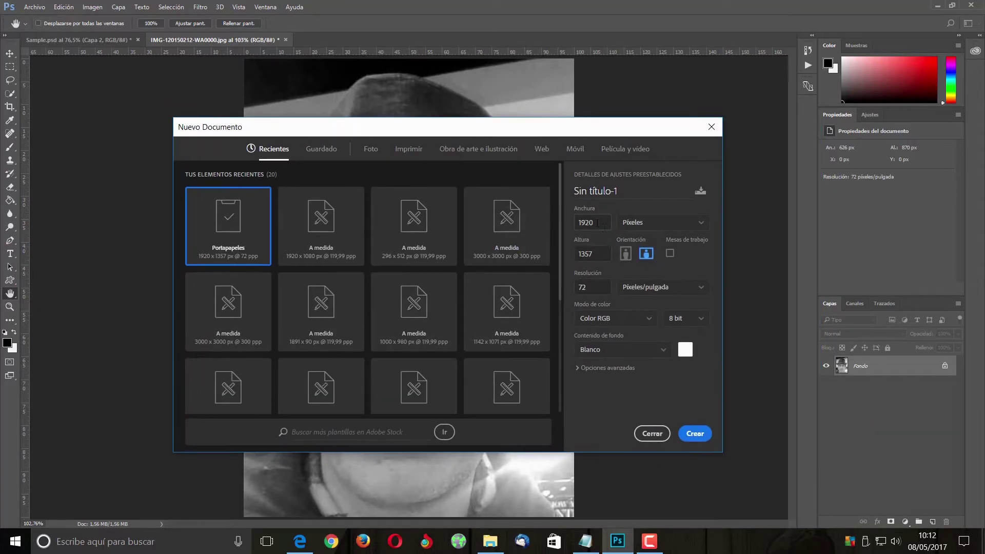
{"action": "type", "text": "3000"}
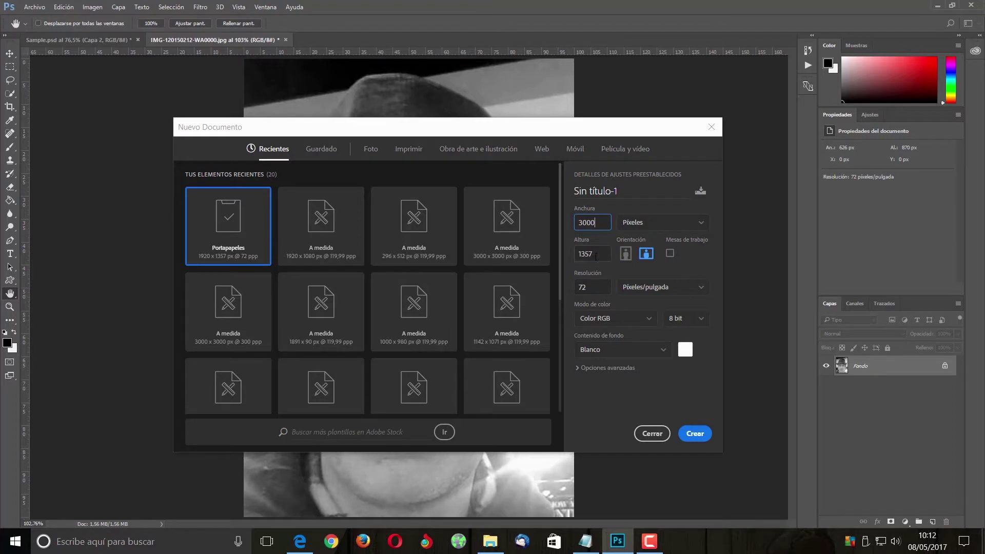
{"action": "key", "text": "Tab"}
{"action": "type", "text": "3000"}
{"action": "left_click", "coordinate": [696, 434]}
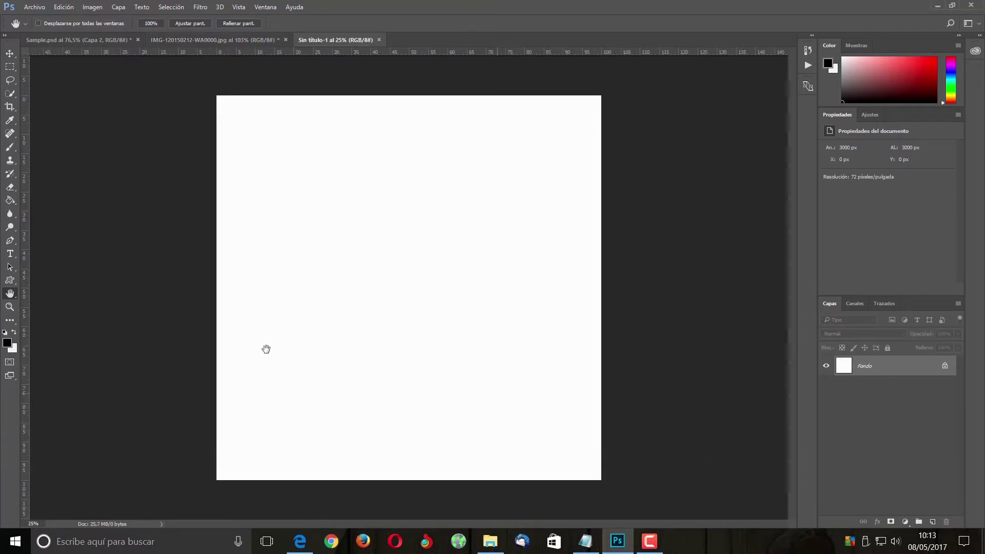
Fill the whole canvas with 50% gris.
{"action": "left_click", "coordinate": [63, 7]}
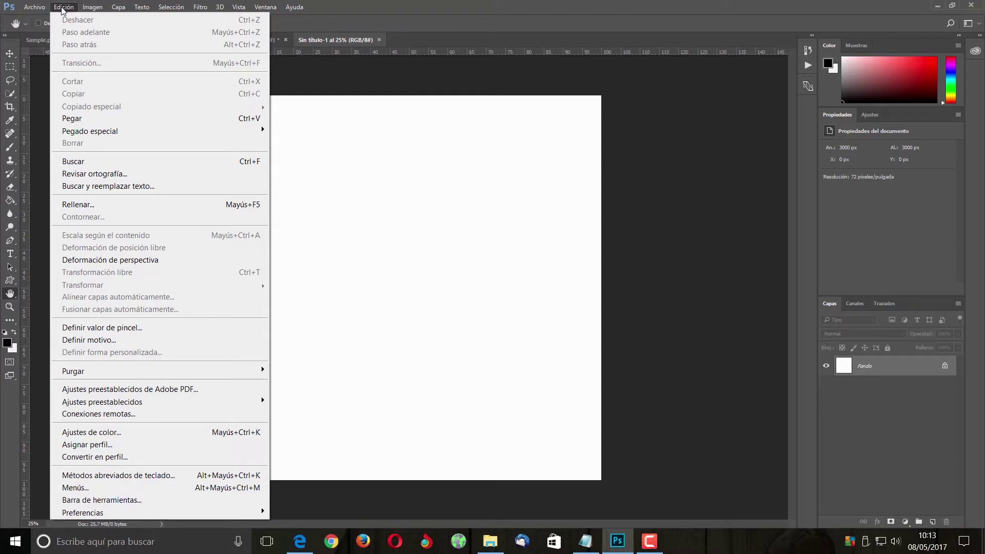
{"action": "left_click", "coordinate": [154, 204]}
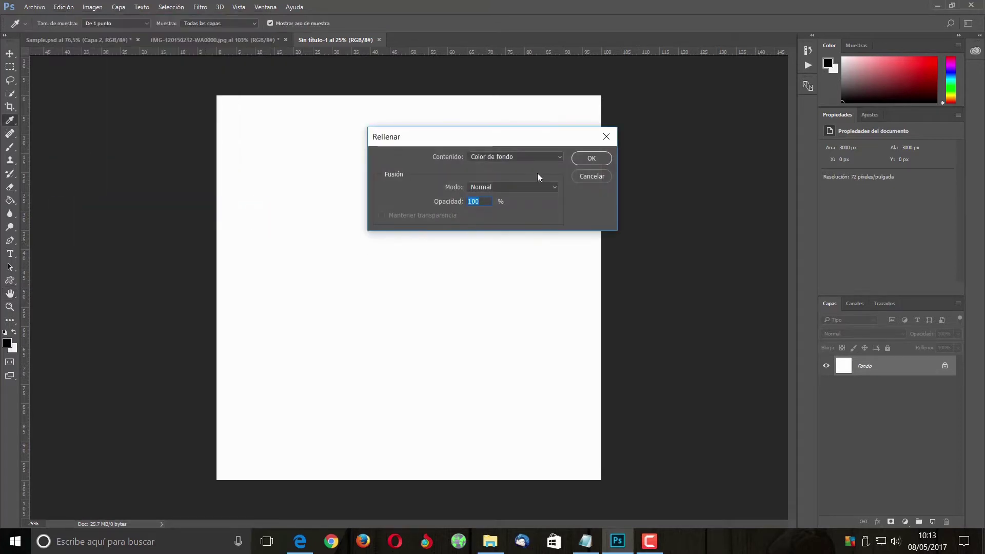
{"action": "left_click", "coordinate": [559, 156]}
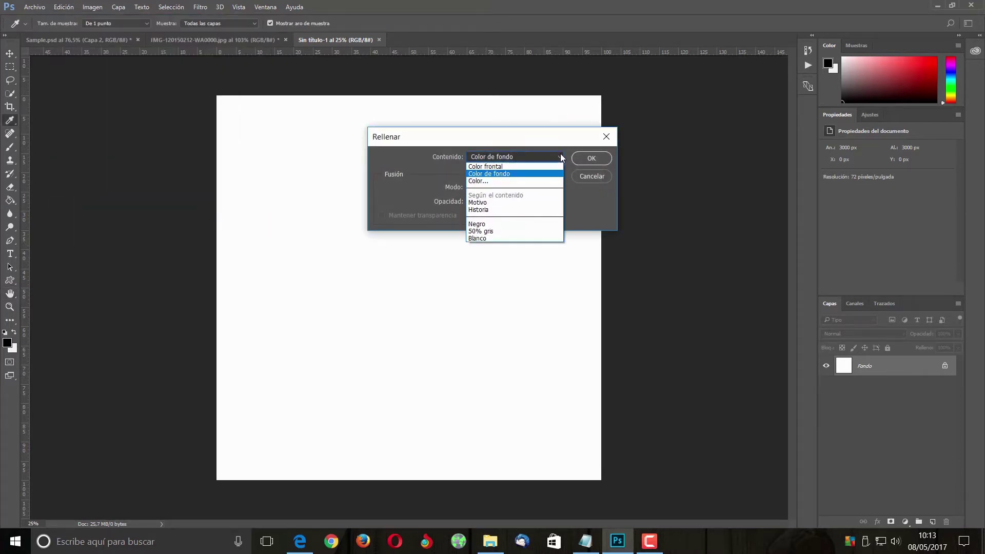
{"action": "left_click", "coordinate": [521, 232]}
{"action": "left_click", "coordinate": [591, 158]}
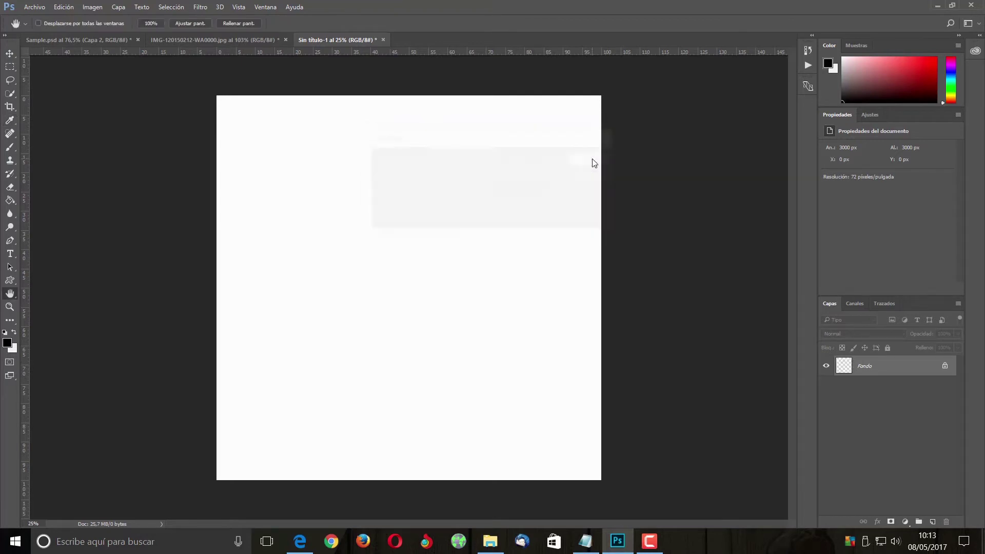
{"action": "key", "text": "h"}
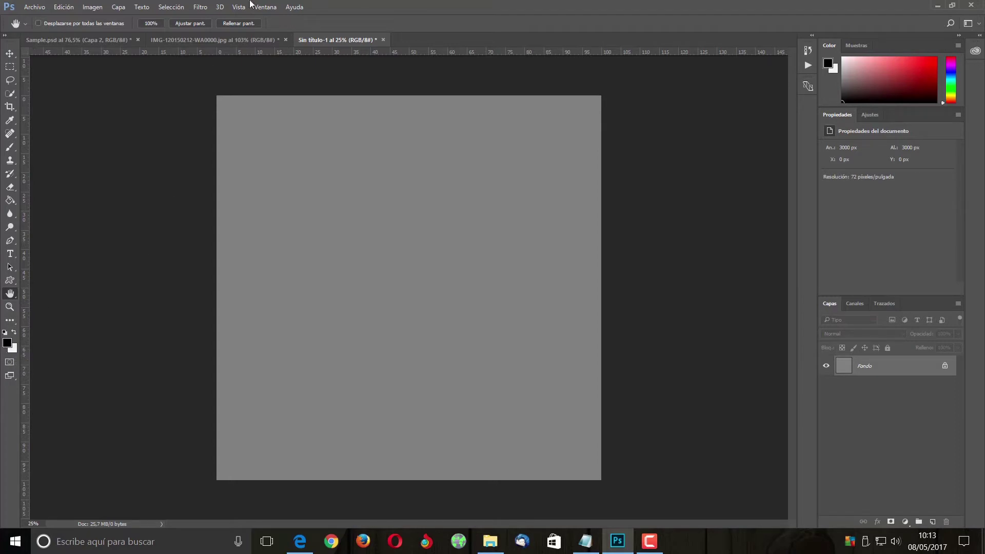
{"action": "left_click", "coordinate": [206, 10]}
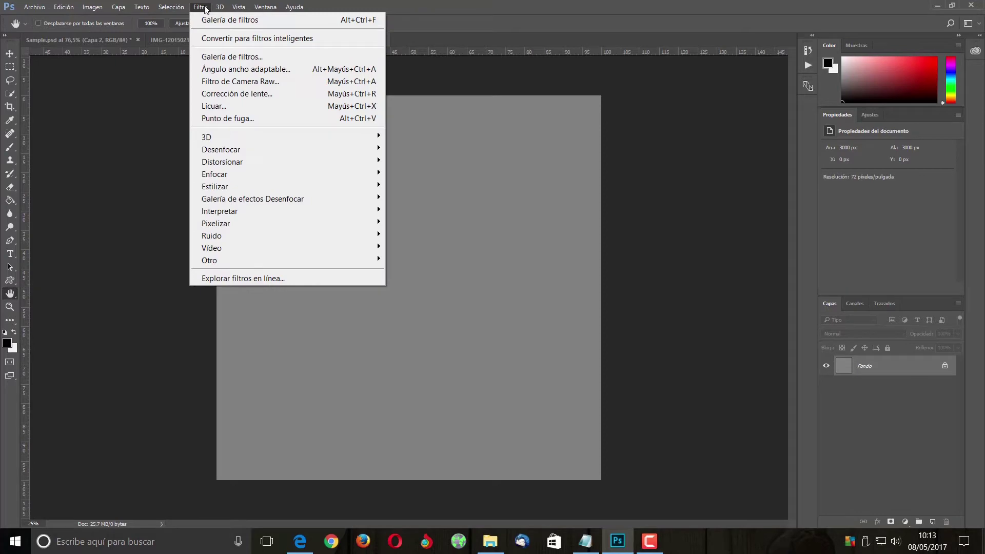
Apply the Halftone Pattern sketch filter with Line pattern type and contrast 50.
{"action": "left_click", "coordinate": [239, 57]}
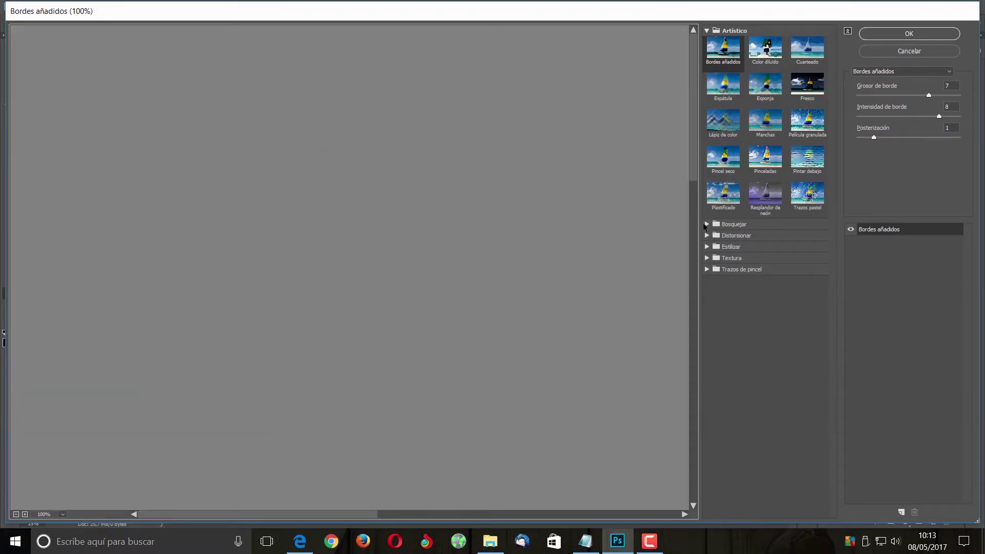
{"action": "left_click", "coordinate": [706, 224]}
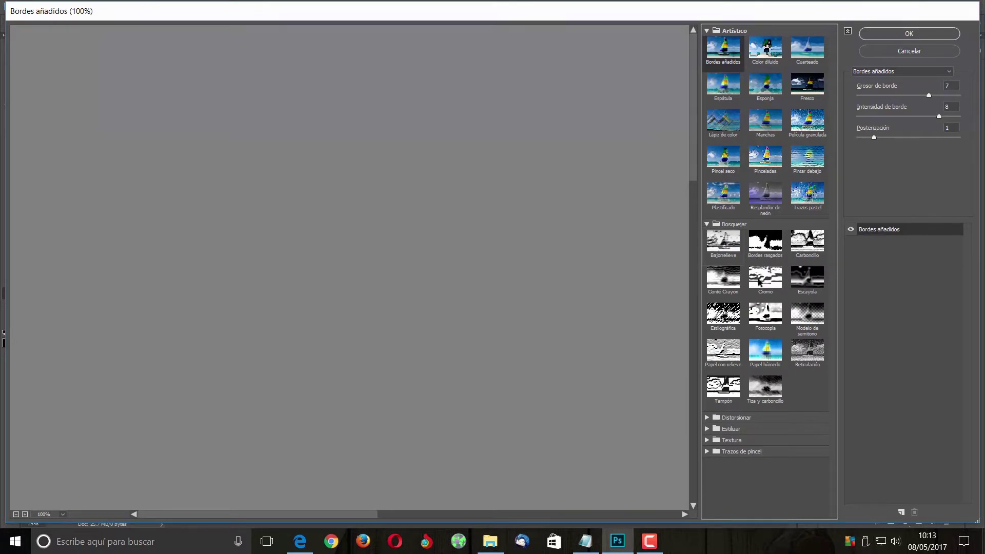
{"action": "left_click", "coordinate": [806, 325]}
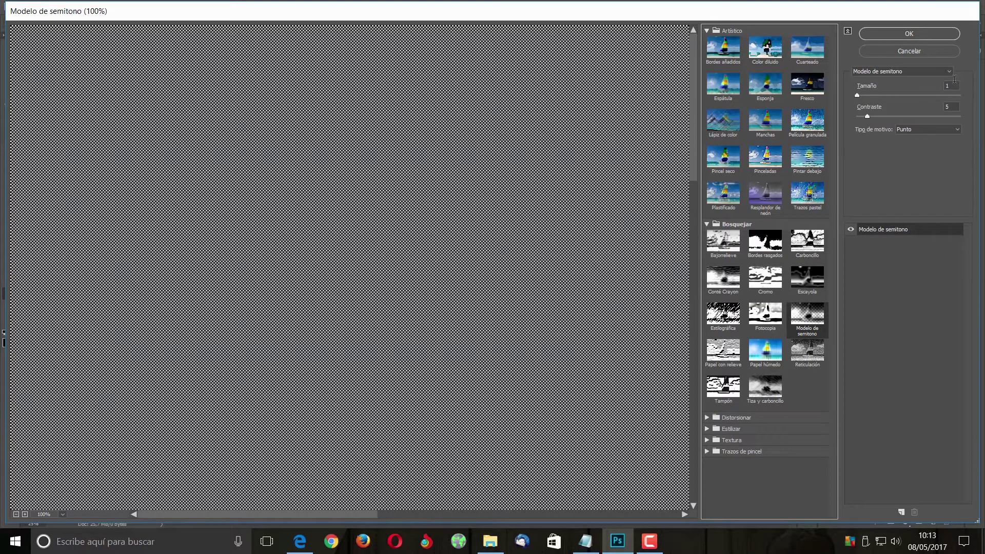
{"action": "left_click", "coordinate": [953, 106]}
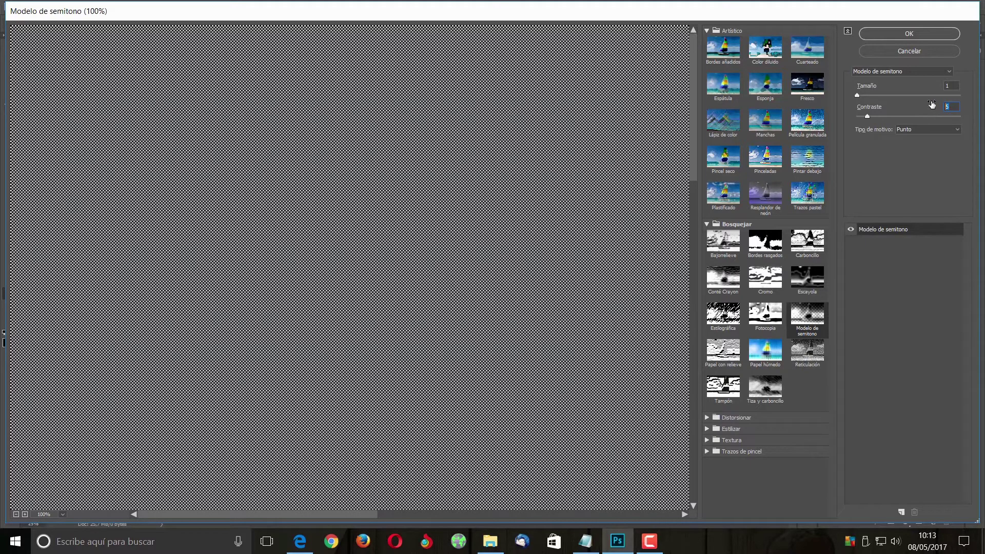
{"action": "type", "text": "0"}
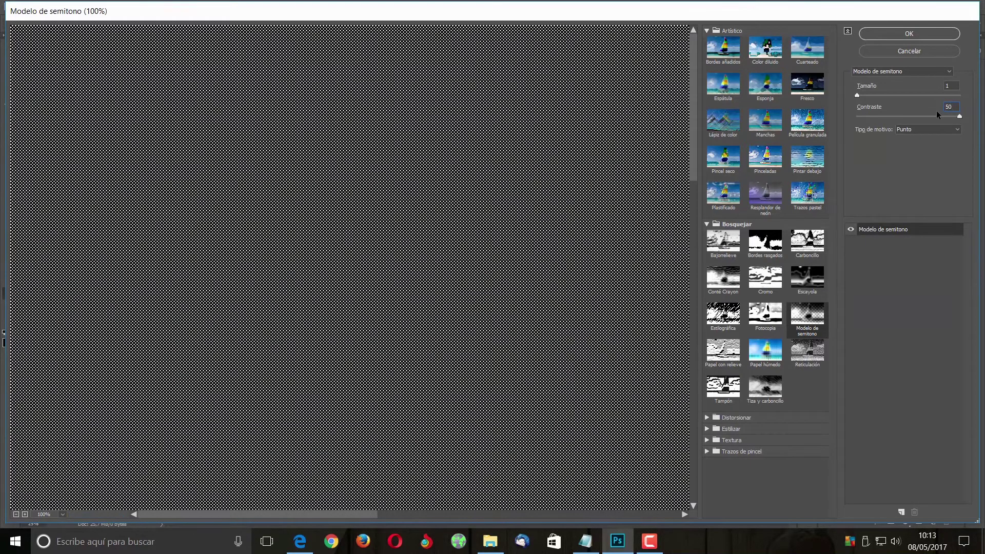
{"action": "left_click", "coordinate": [924, 151]}
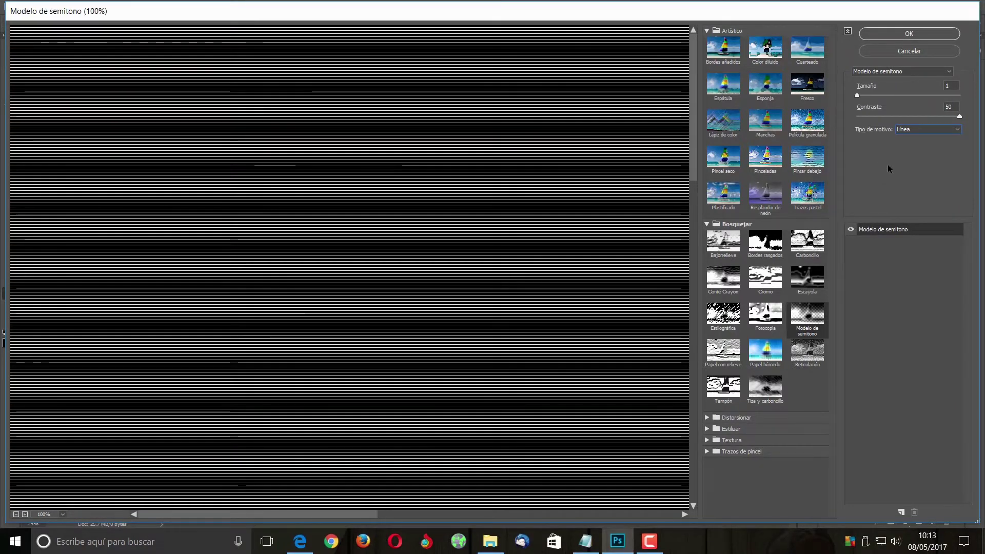
{"action": "left_click", "coordinate": [884, 35]}
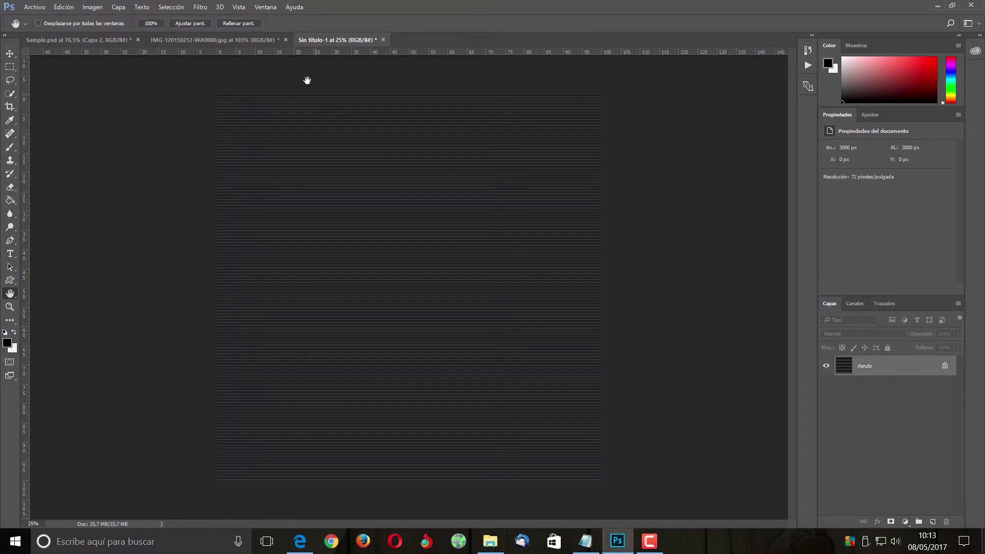
{"action": "left_click", "coordinate": [200, 7]}
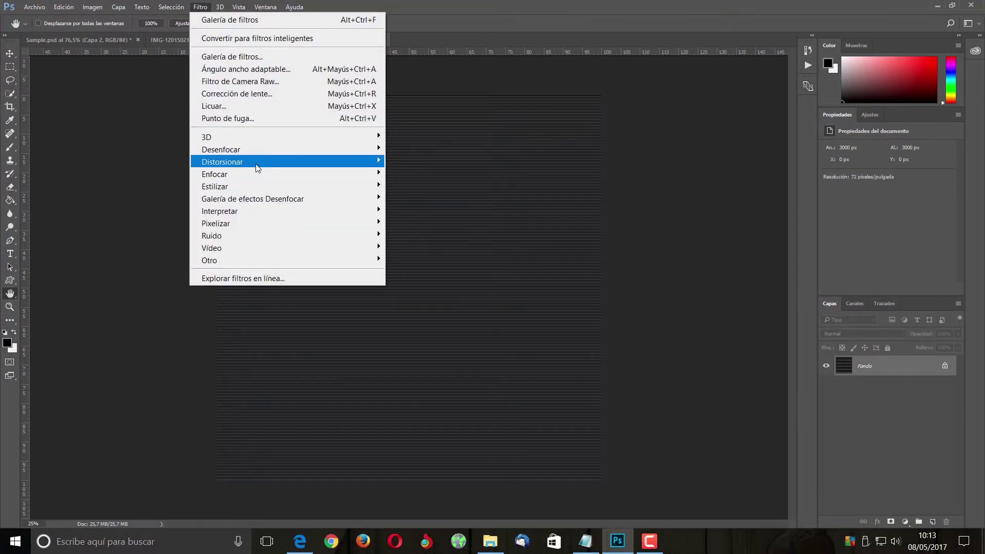
{"action": "mouse_move", "coordinate": [223, 162]}
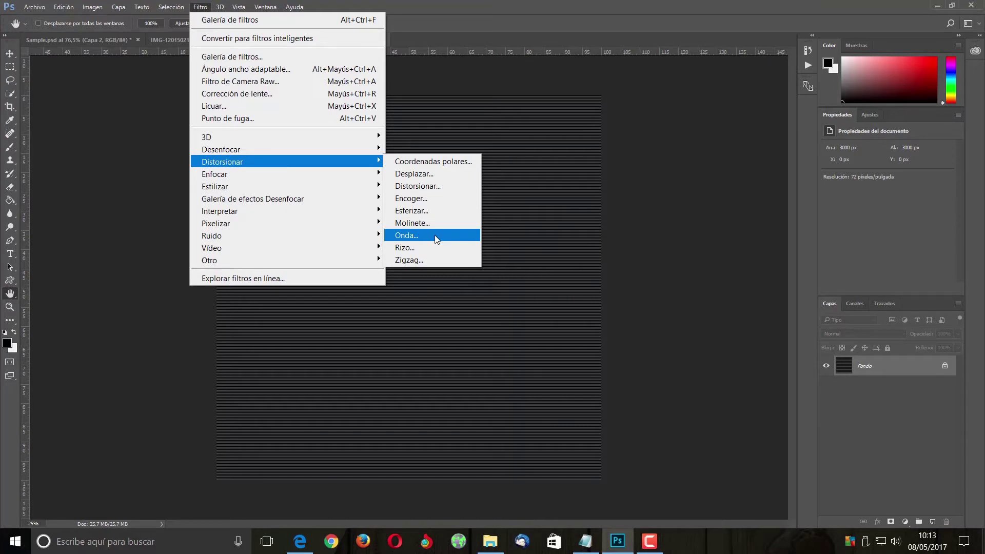
Apply Wave distortion (wavelength 15–160, amplitude 20–48) and drag the lines onto the portrait.
{"action": "left_click", "coordinate": [434, 235]}
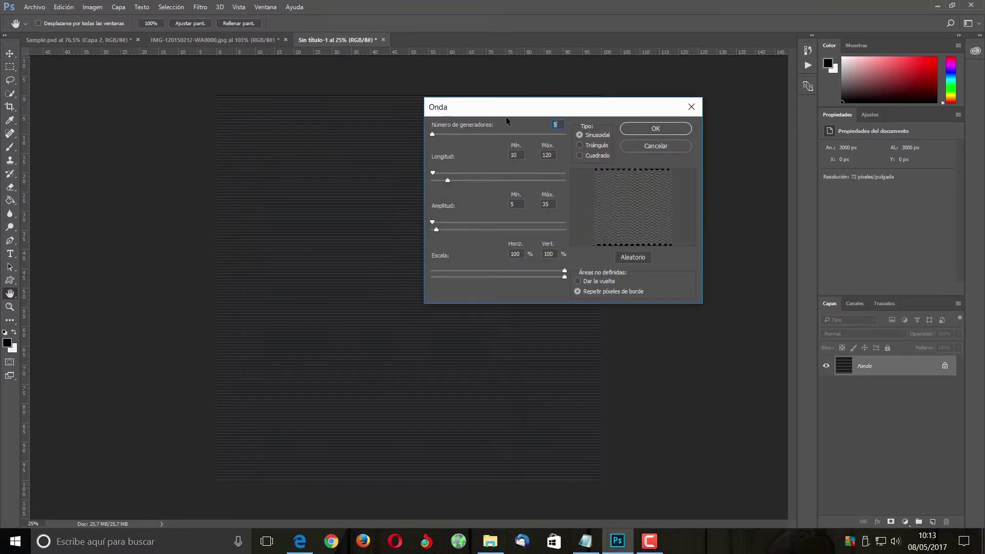
{"action": "left_click_drag", "start_coordinate": [466, 110], "coordinate": [423, 124]}
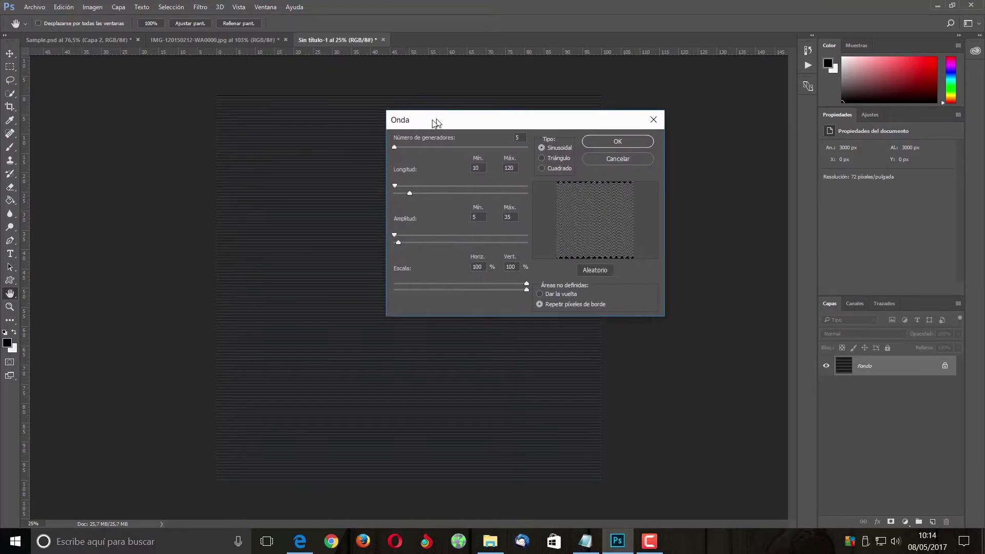
{"action": "left_click", "coordinate": [518, 138]}
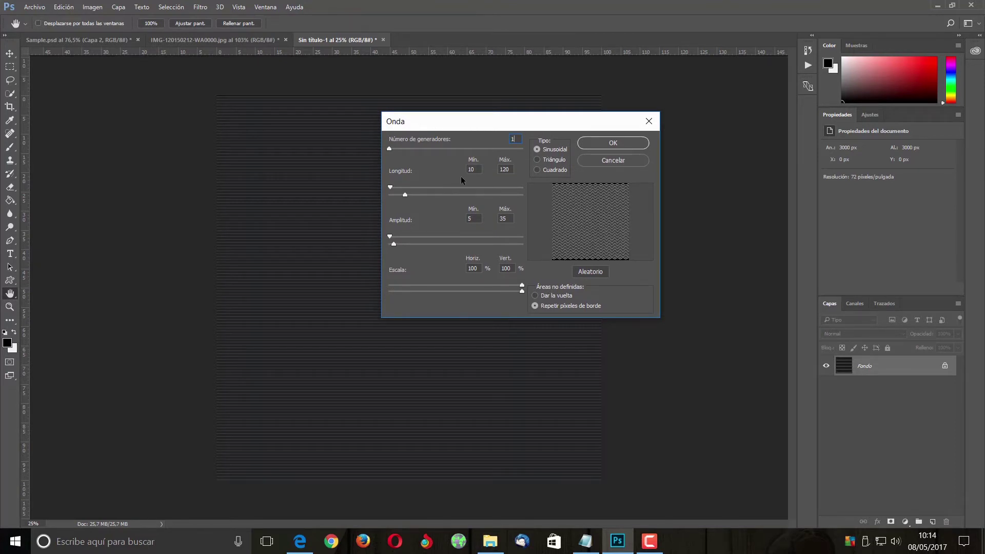
{"action": "key", "text": "Tab"}
{"action": "type", "text": "15"}
{"action": "key", "text": "Tab"}
{"action": "type", "text": "160"}
{"action": "type", "text": "20"}
{"action": "key", "text": "Tab"}
{"action": "left_click", "coordinate": [535, 305]}
{"action": "left_click", "coordinate": [613, 144]}
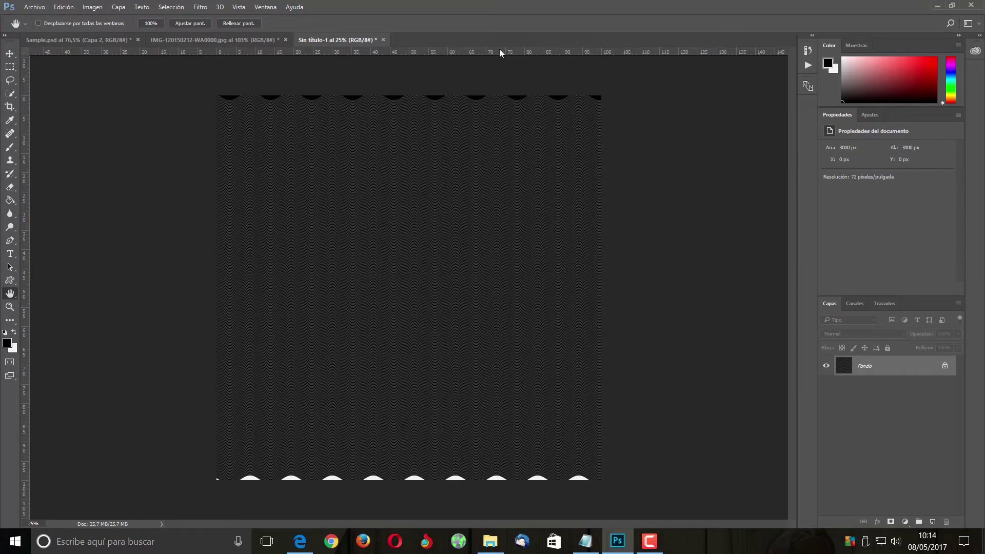
{"action": "left_click", "coordinate": [10, 54]}
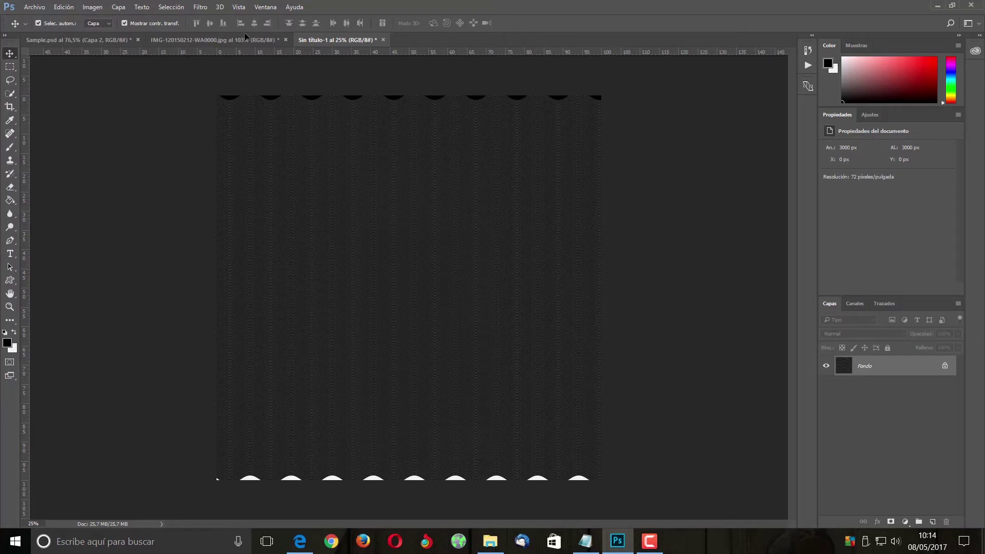
{"action": "left_click_drag", "start_coordinate": [245, 37], "coordinate": [427, 275]}
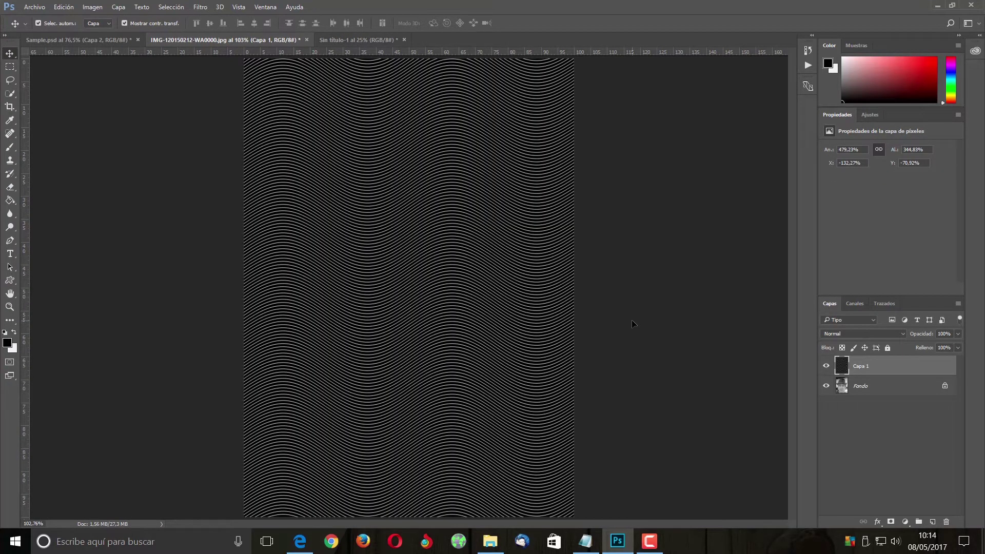
Set the wavy-line layer to Superponer blending and duplicate it with Ctrl+J.
{"action": "left_click", "coordinate": [878, 334]}
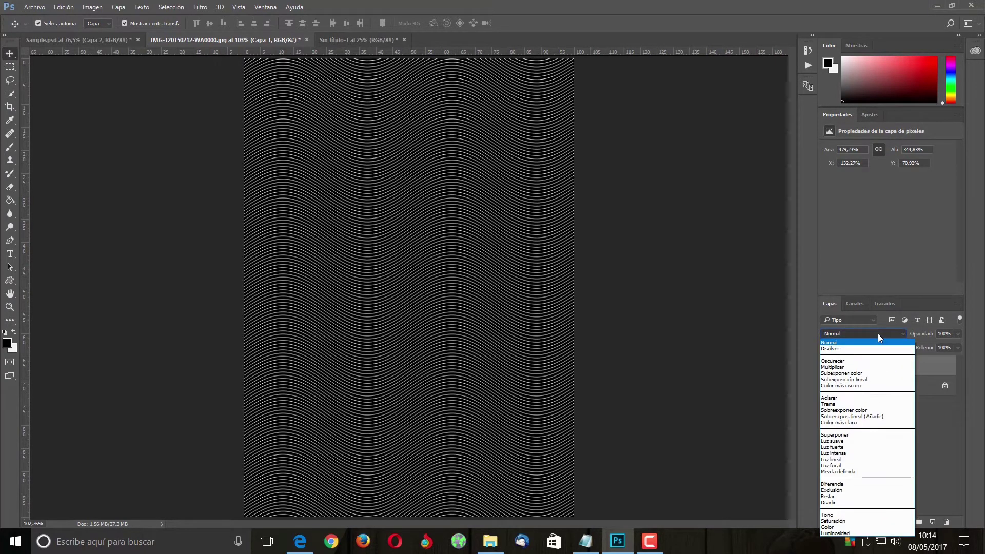
{"action": "left_click", "coordinate": [847, 434]}
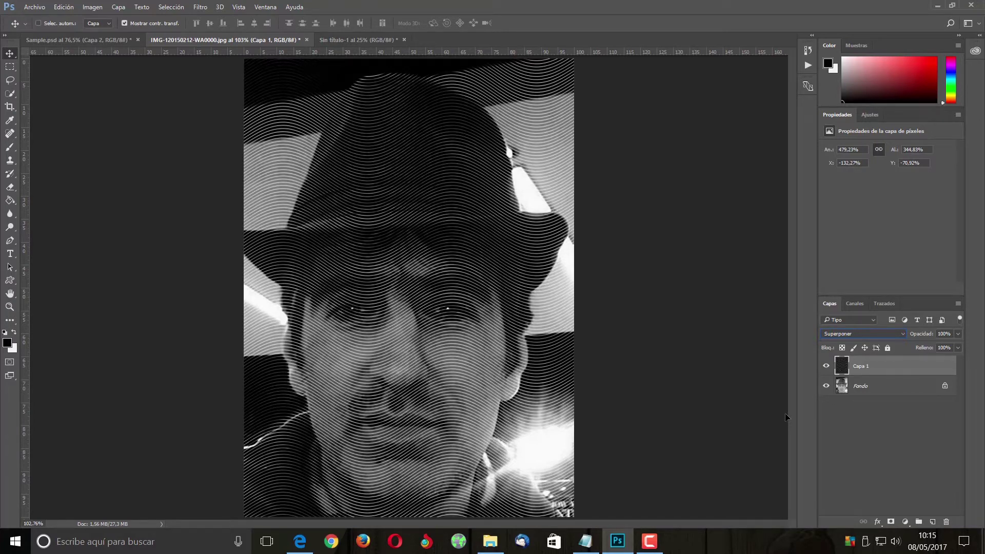
{"action": "key", "text": "ctrl+j"}
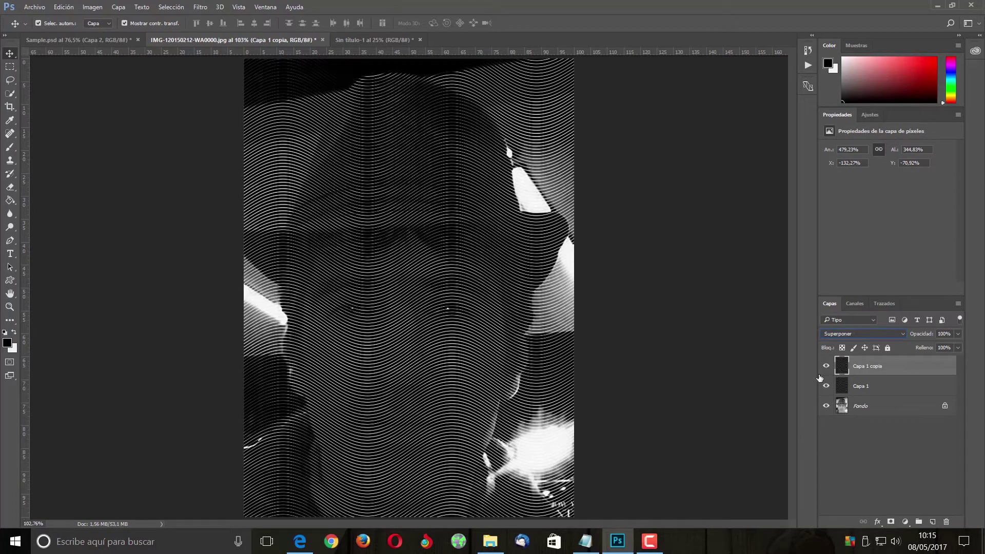
Invert the duplicated line layer, undoing an accidental whole-canvas rotation.
{"action": "left_click", "coordinate": [93, 7]}
{"action": "mouse_move", "coordinate": [103, 38]}
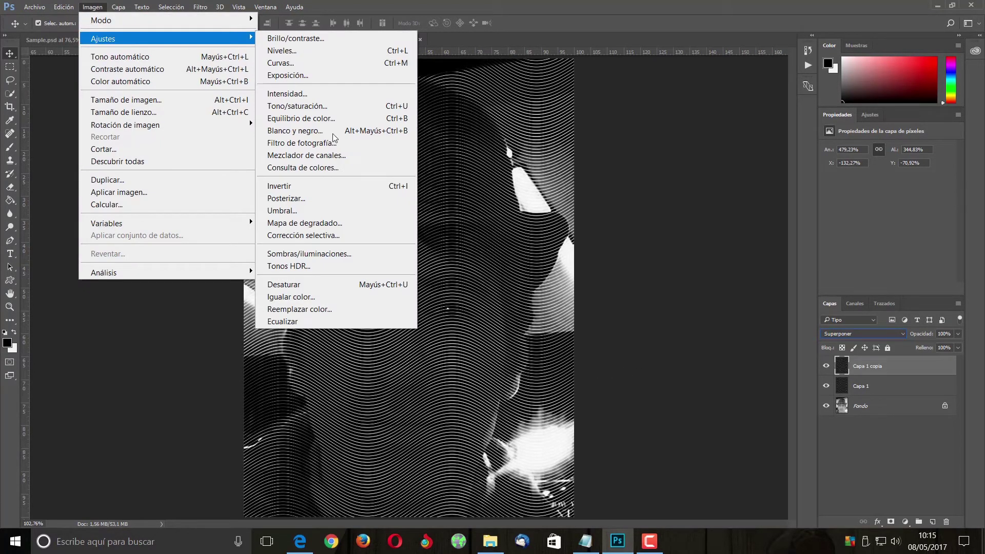
{"action": "left_click", "coordinate": [352, 186]}
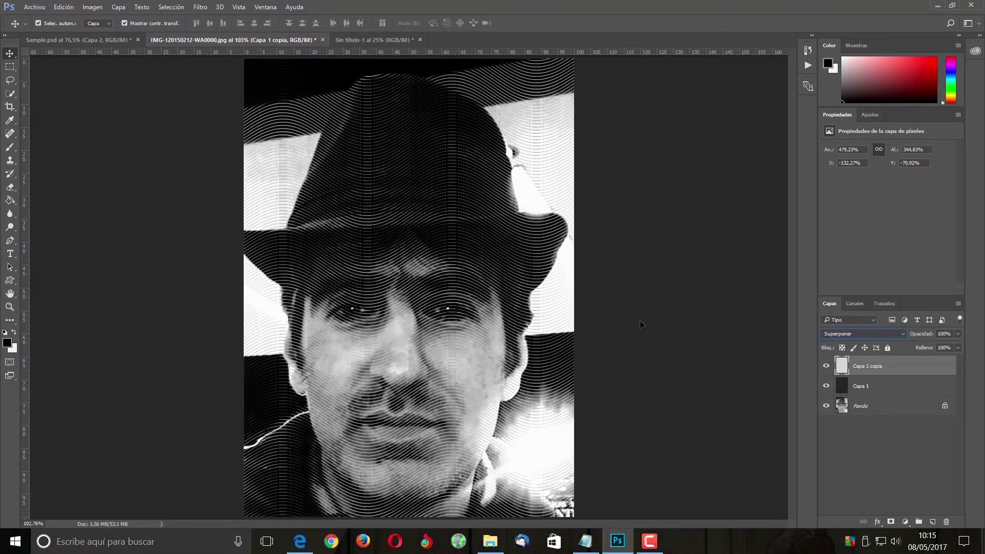
{"action": "left_click", "coordinate": [93, 7]}
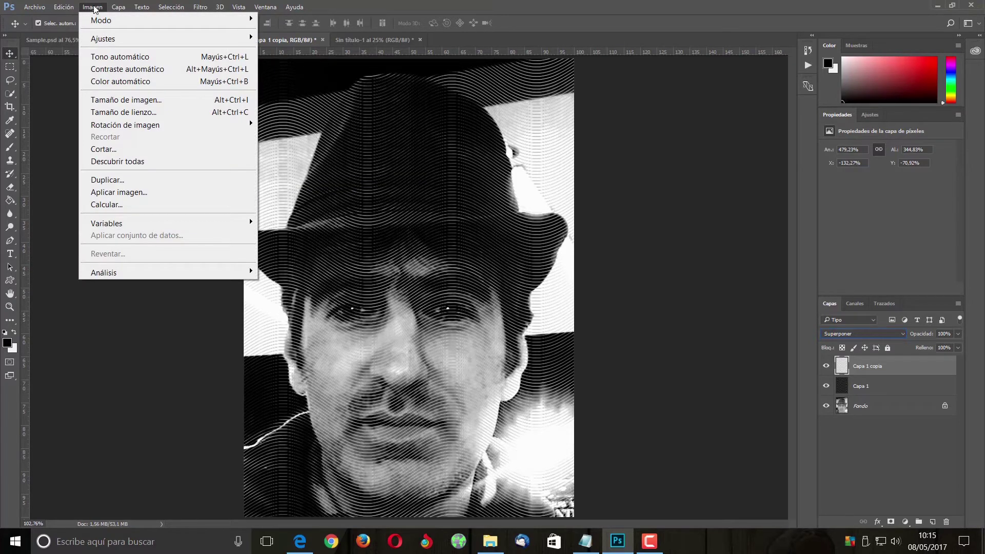
{"action": "mouse_move", "coordinate": [125, 124]}
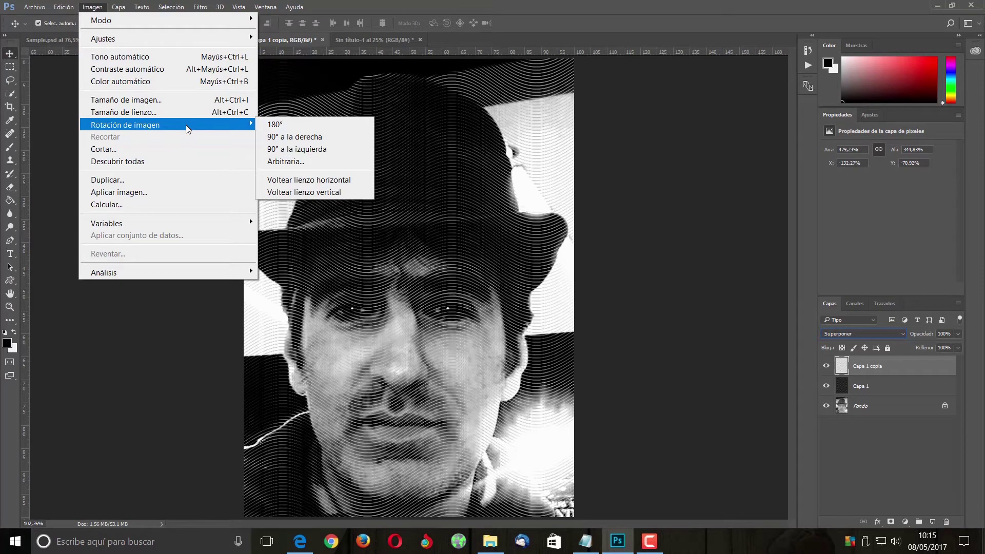
{"action": "left_click", "coordinate": [312, 137]}
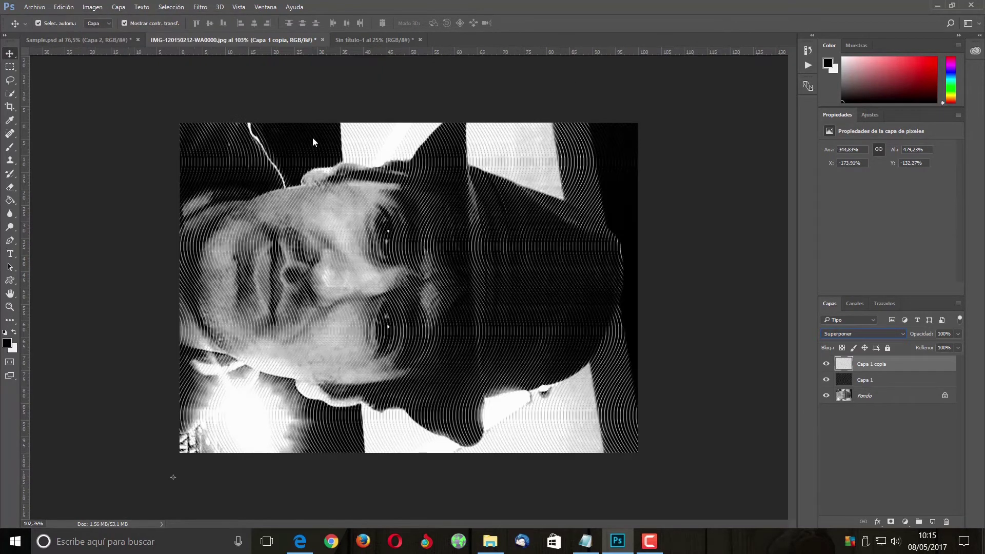
{"action": "left_click", "coordinate": [63, 7]}
{"action": "left_click", "coordinate": [183, 41]}
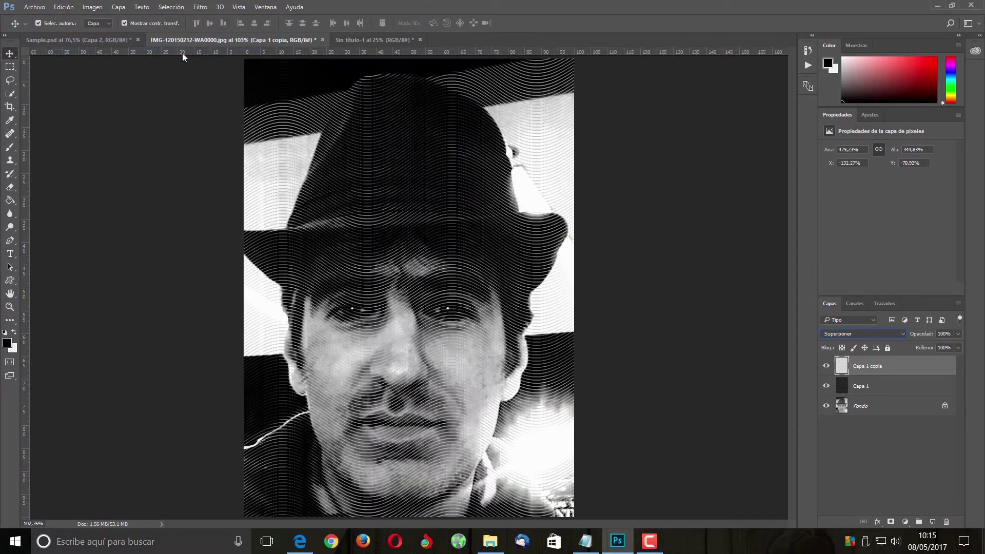
Rotate the copy layer 90° clockwise and stamp all visible layers into a new layer.
{"action": "left_click", "coordinate": [61, 7]}
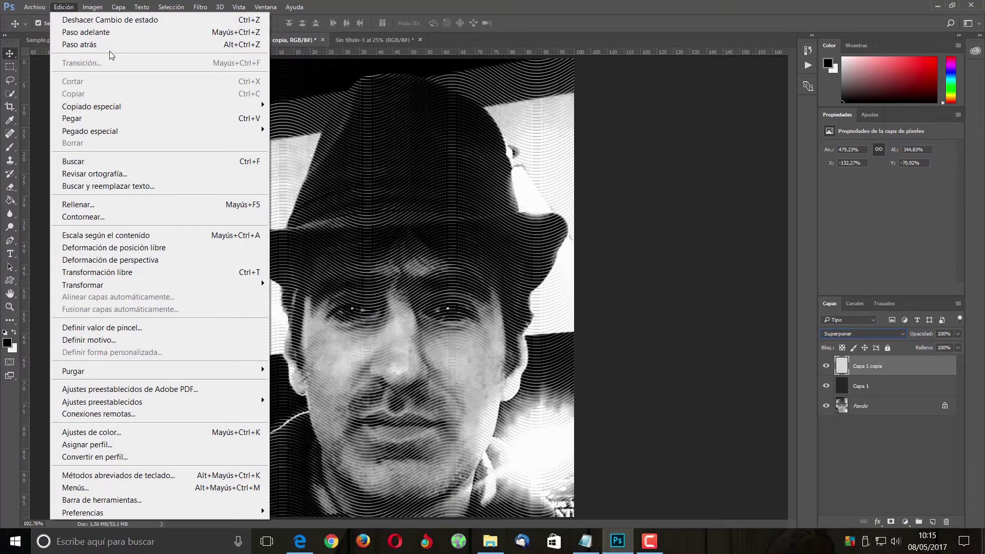
{"action": "mouse_move", "coordinate": [154, 284]}
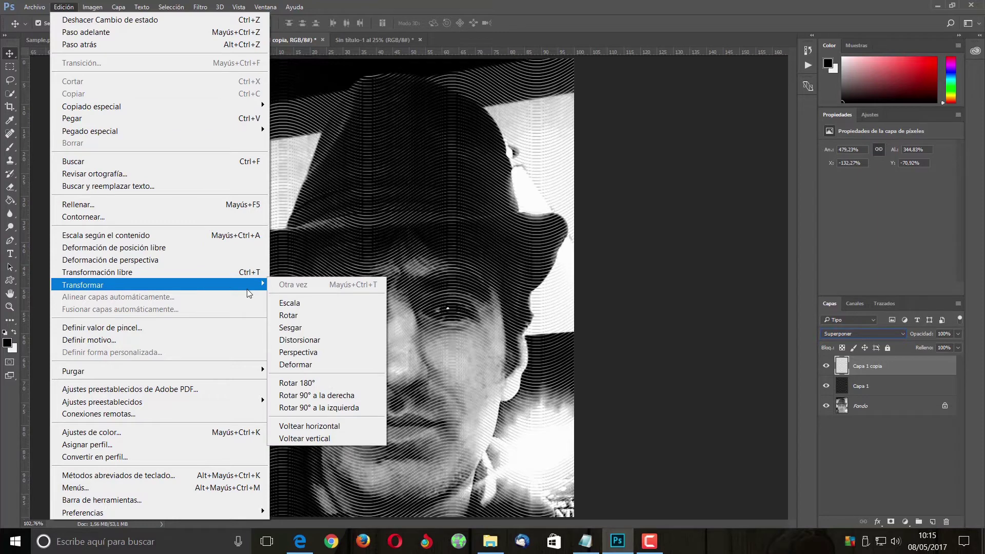
{"action": "left_click", "coordinate": [370, 396]}
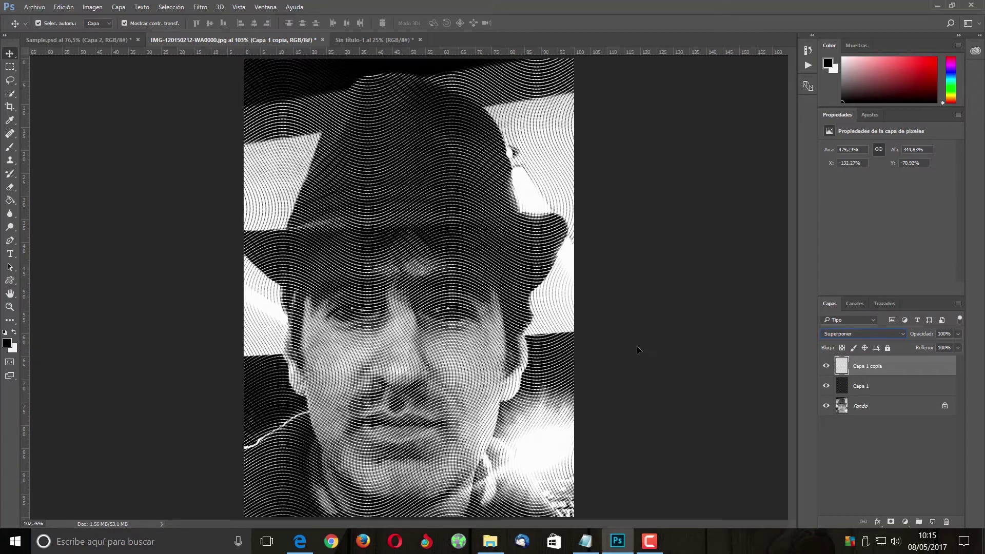
{"action": "key", "text": "ctrl"}
{"action": "key", "text": "ctrl+alt+shift+e"}
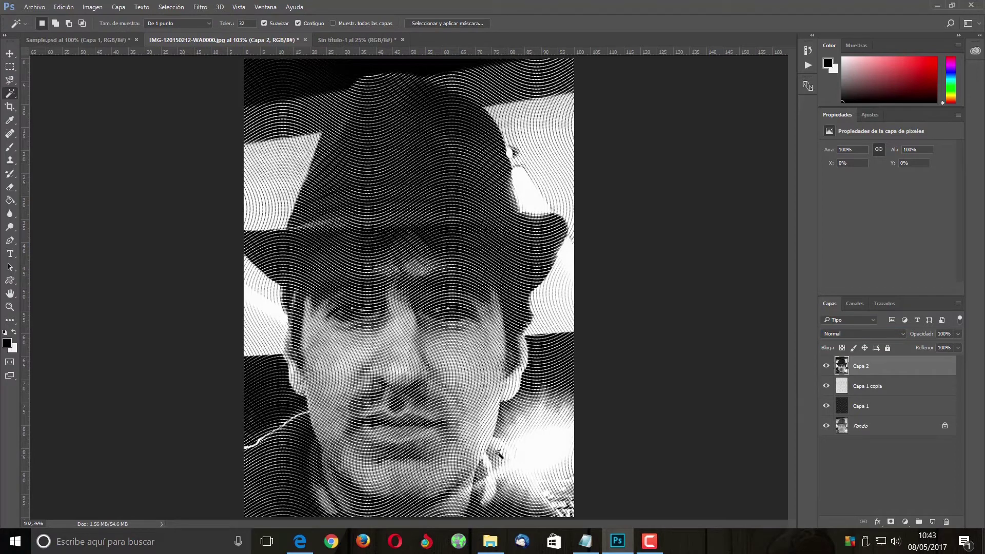
Move the merged portrait into Sample.psd beneath the banknote layer, then select the banknote layer.
{"action": "left_click", "coordinate": [17, 51]}
{"action": "mouse_move", "coordinate": [368, 249]}
{"action": "left_mouse_down"}
{"action": "mouse_move", "coordinate": [84, 45]}
{"action": "mouse_move", "coordinate": [422, 311]}
{"action": "left_mouse_up"}
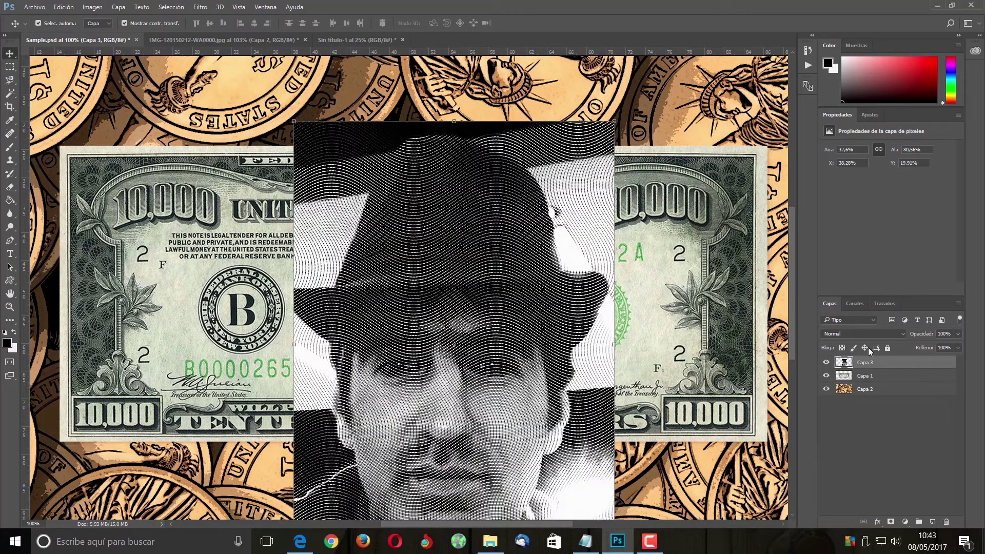
{"action": "left_click_drag", "start_coordinate": [878, 363], "coordinate": [879, 381]}
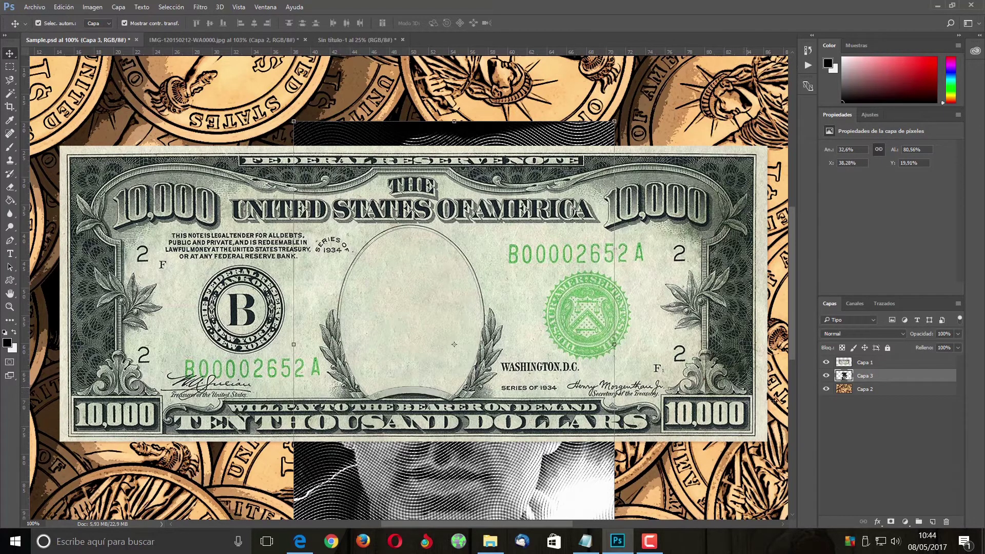
{"action": "left_click", "coordinate": [885, 364]}
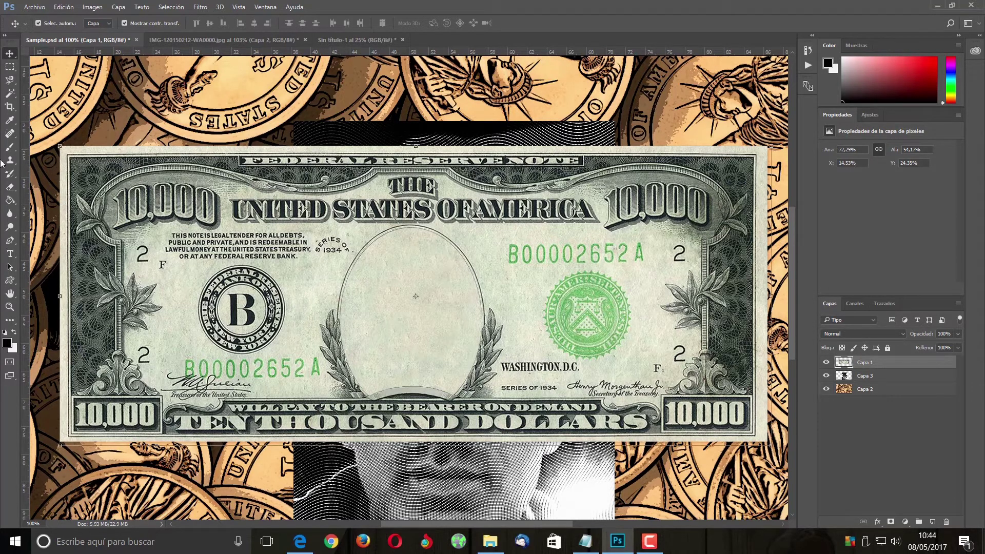
Select the banknote's empty oval with the Magic Wand and mask the portrait layer to it.
{"action": "right_click", "coordinate": [10, 93]}
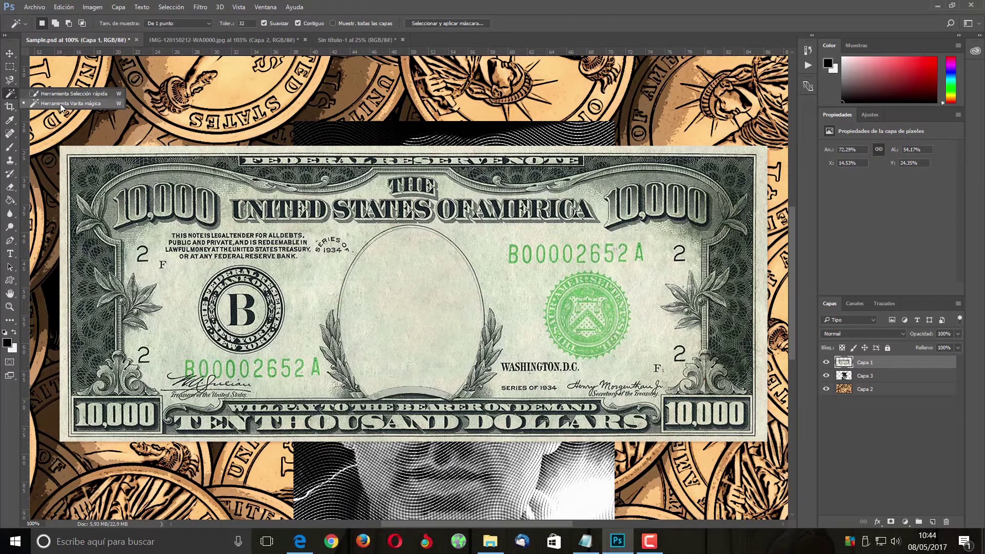
{"action": "left_click", "coordinate": [60, 104]}
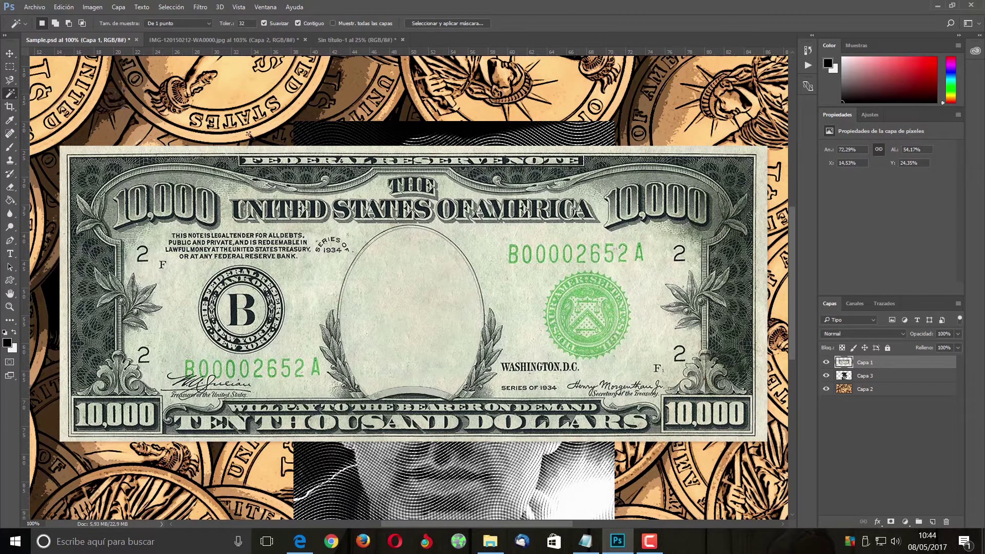
{"action": "left_click", "coordinate": [409, 302]}
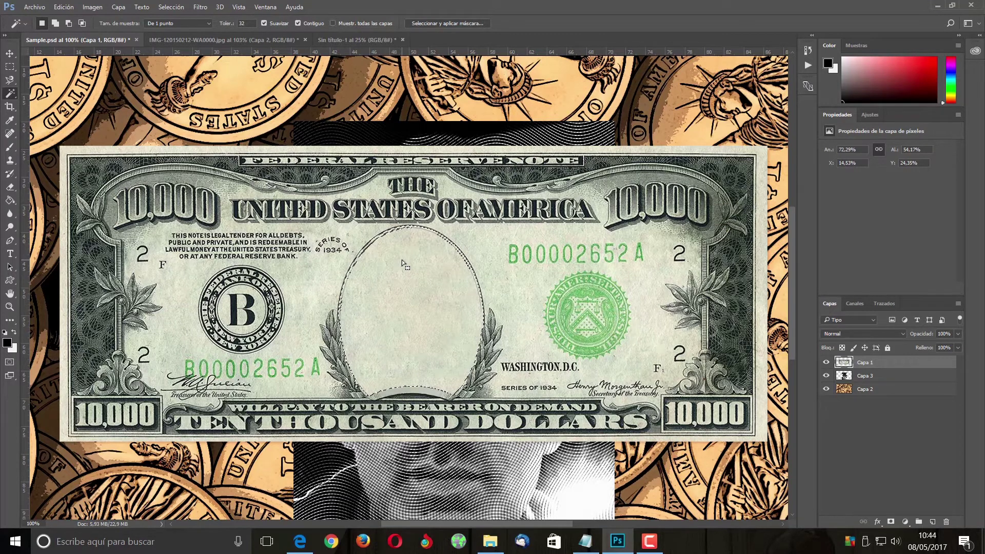
{"action": "left_click", "coordinate": [864, 376]}
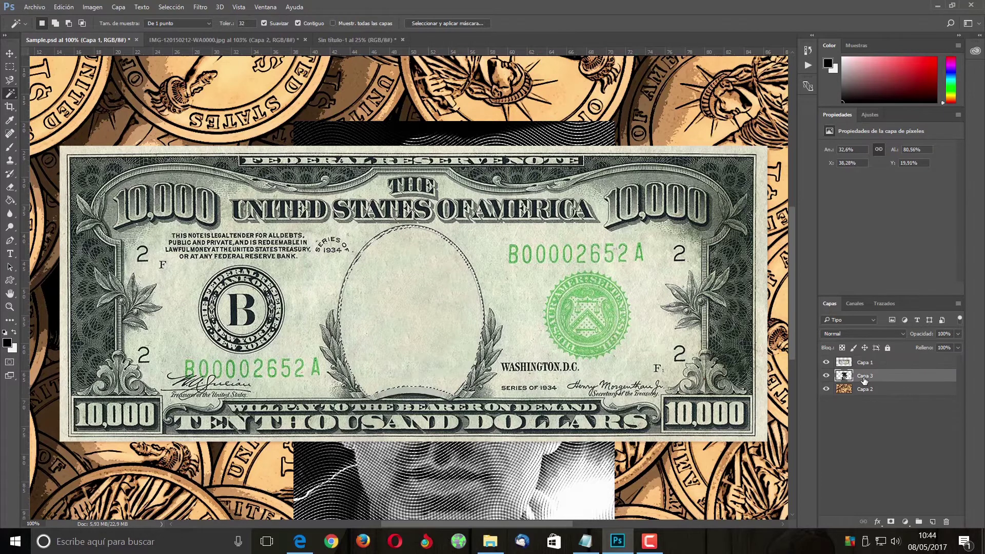
{"action": "left_click", "coordinate": [891, 522]}
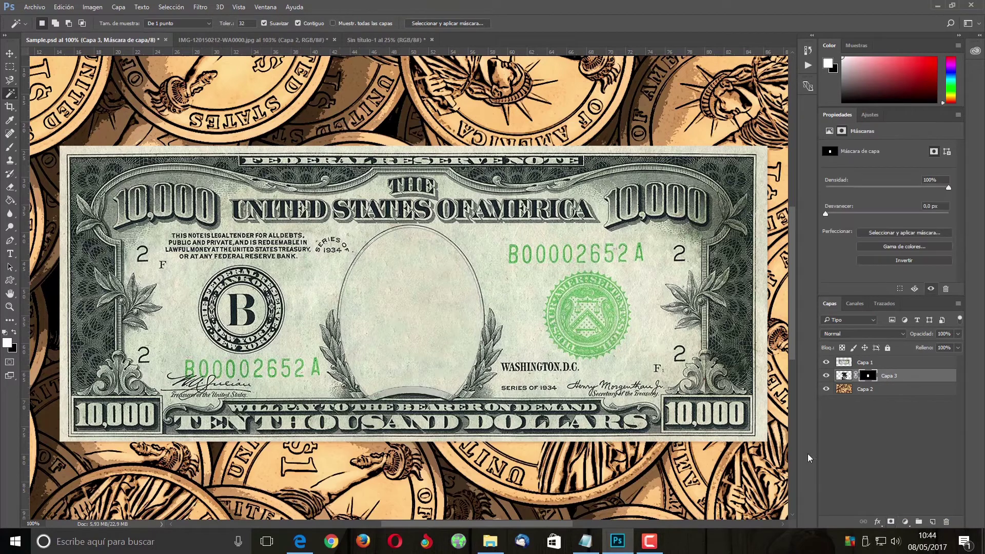
Move the masked portrait layer above the banknote layer in the stack.
{"action": "left_click_drag", "start_coordinate": [903, 382], "coordinate": [898, 363]}
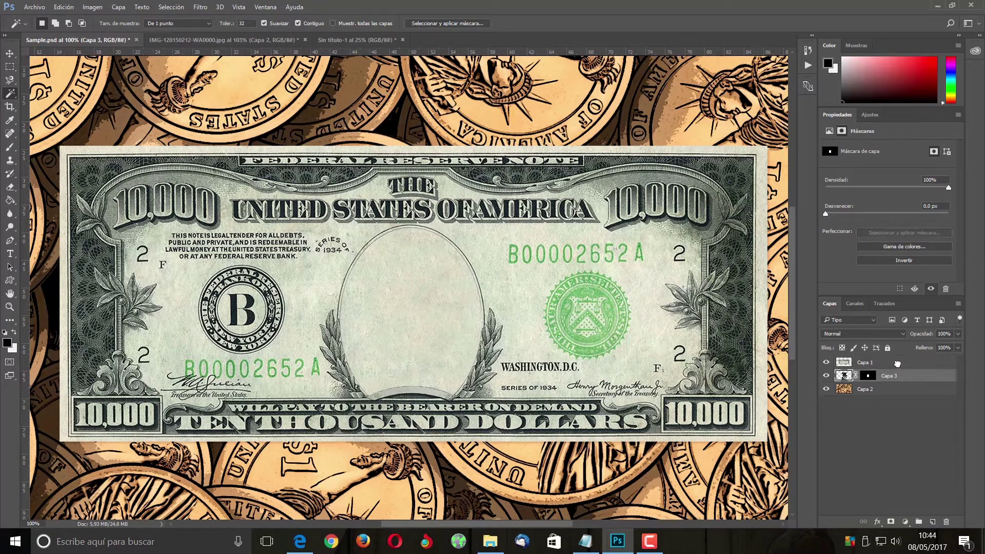
{"action": "left_click_drag", "start_coordinate": [897, 363], "coordinate": [892, 355]}
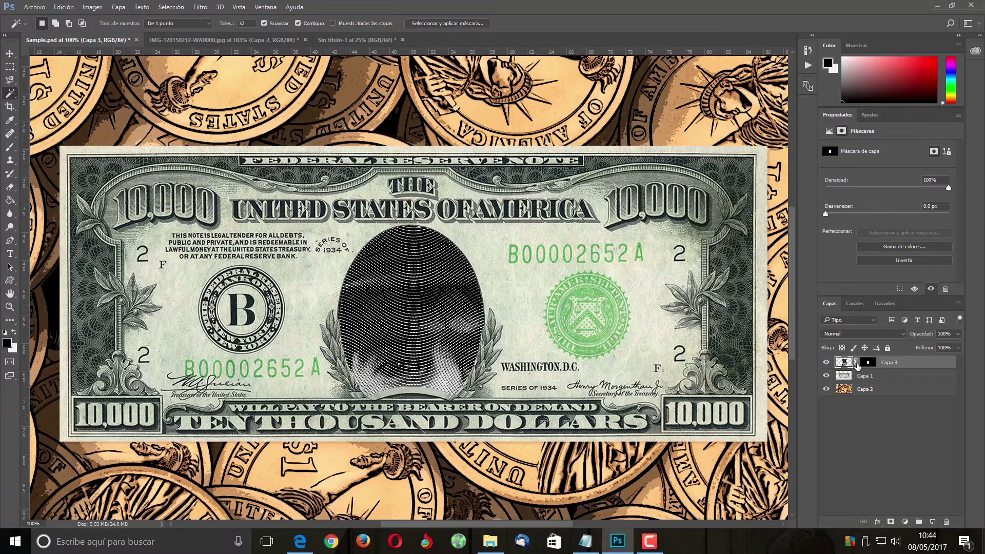
{"action": "left_click", "coordinate": [10, 54]}
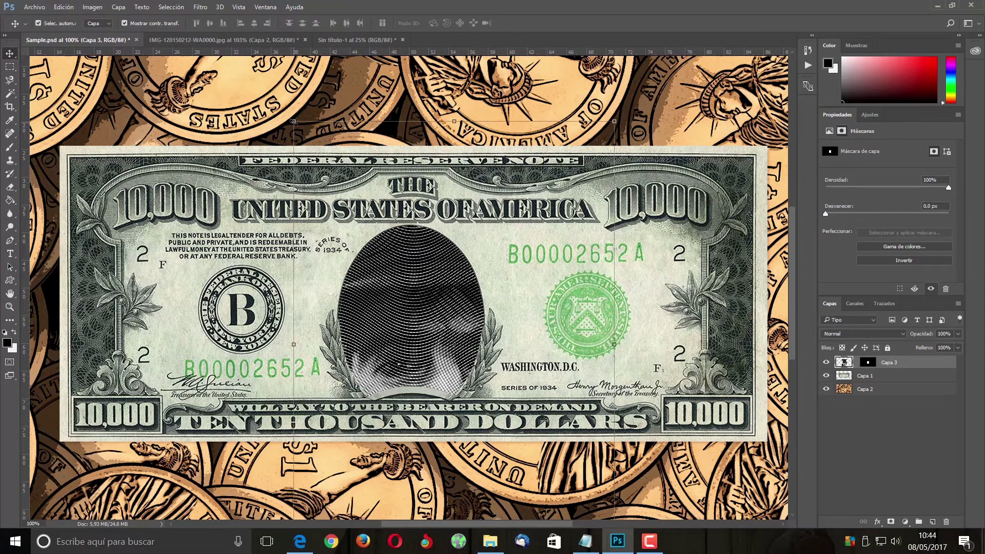
Shrink the Capa 3 portrait to about half size and move it into the banknote's oval.
{"action": "left_click_drag", "start_coordinate": [294, 122], "coordinate": [442, 316]}
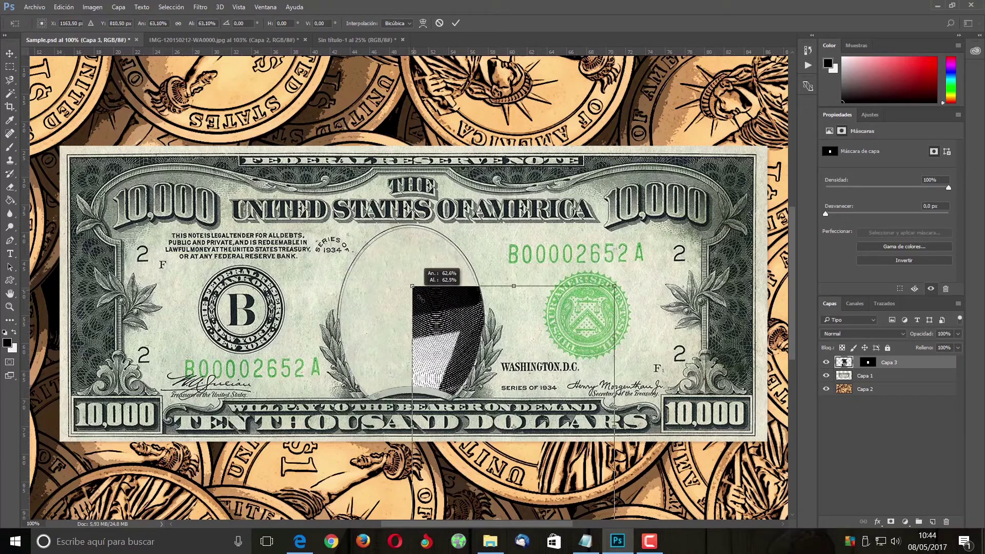
{"action": "mouse_move", "coordinate": [441, 335]}
{"action": "left_mouse_down"}
{"action": "mouse_move", "coordinate": [332, 224]}
{"action": "mouse_move", "coordinate": [405, 291]}
{"action": "left_mouse_up"}
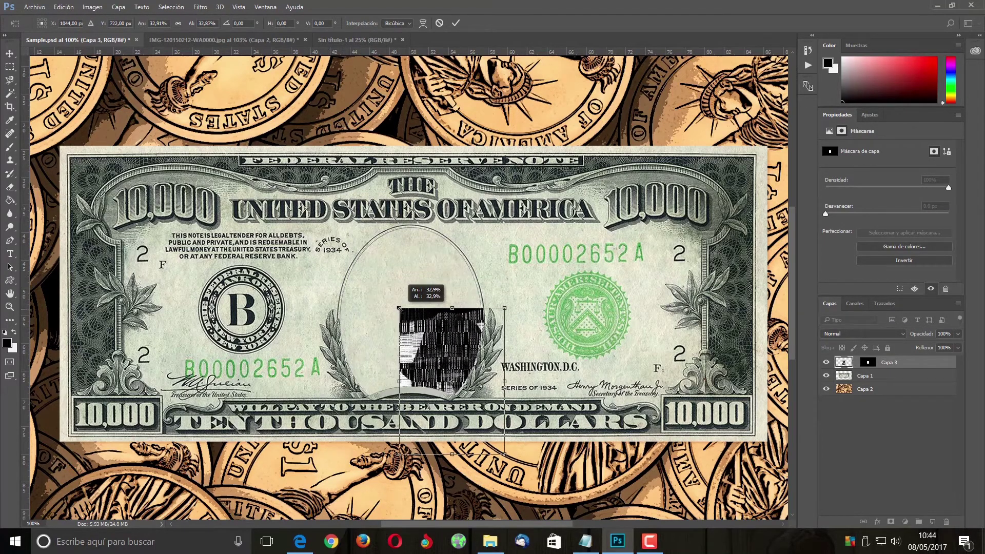
{"action": "left_click_drag", "start_coordinate": [424, 421], "coordinate": [389, 336]}
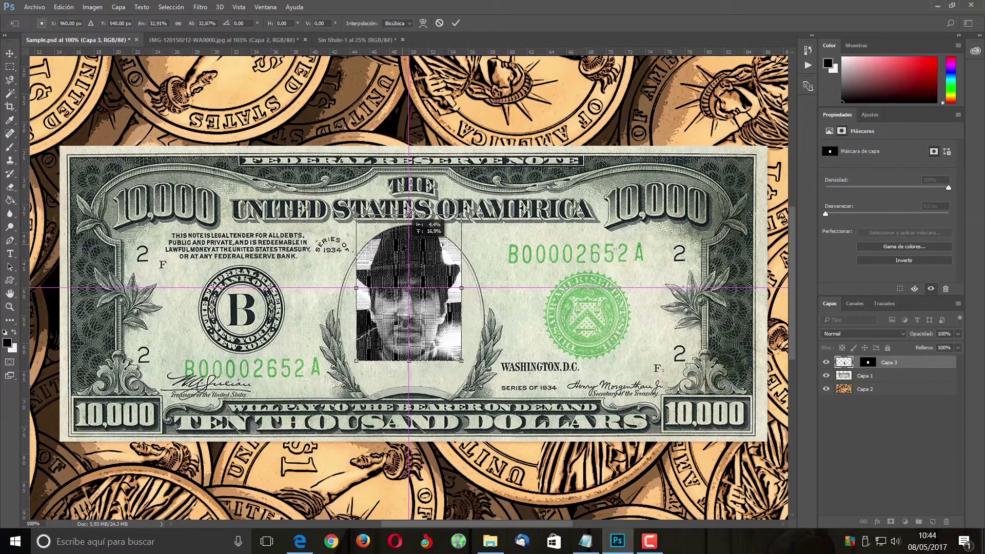
{"action": "left_click_drag", "start_coordinate": [356, 361], "coordinate": [356, 425]}
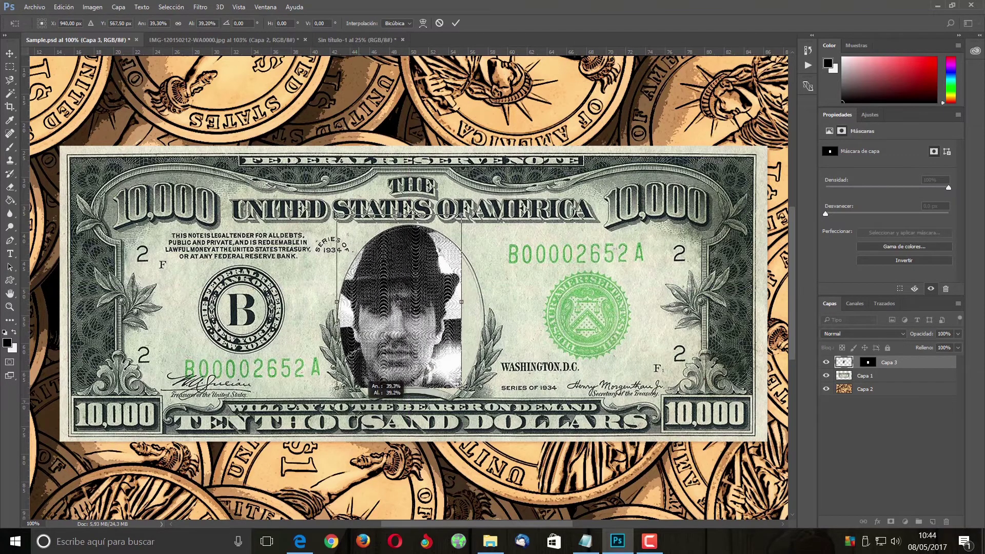
{"action": "left_click_drag", "start_coordinate": [394, 297], "coordinate": [415, 308]}
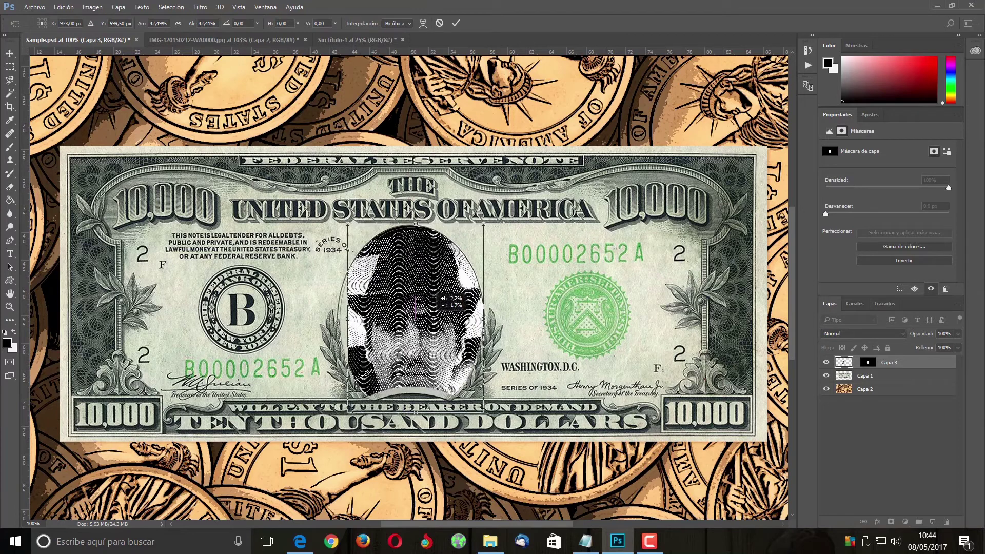
Enlarge the portrait to about 46%, centre the face in the oval and commit.
{"action": "left_click_drag", "start_coordinate": [348, 226], "coordinate": [340, 213]}
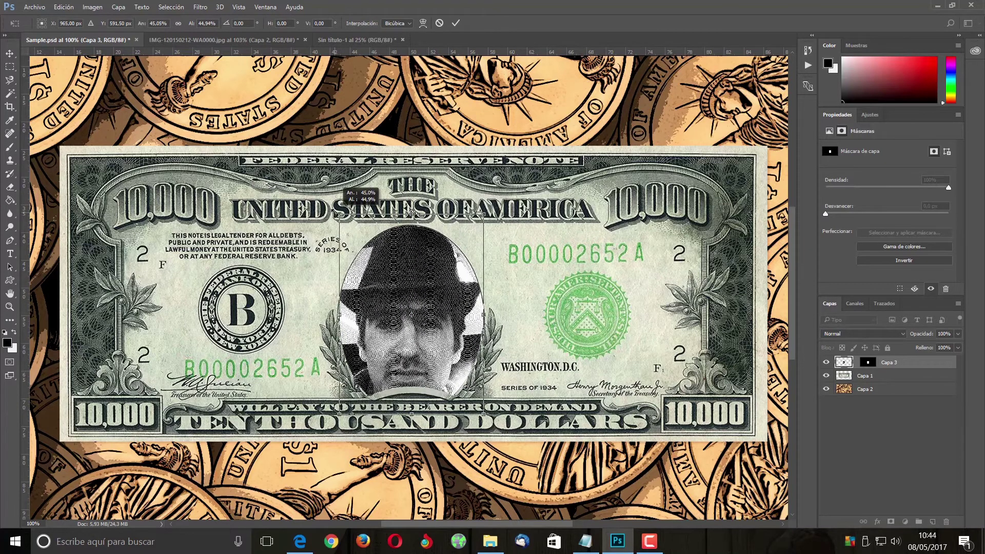
{"action": "left_click_drag", "start_coordinate": [432, 320], "coordinate": [433, 273]}
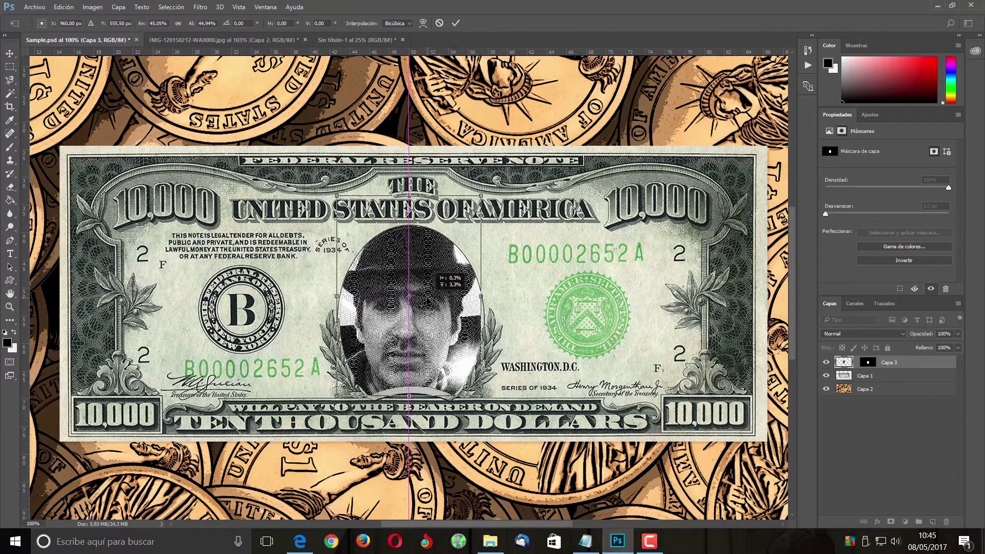
{"action": "left_click_drag", "start_coordinate": [337, 195], "coordinate": [332, 189]}
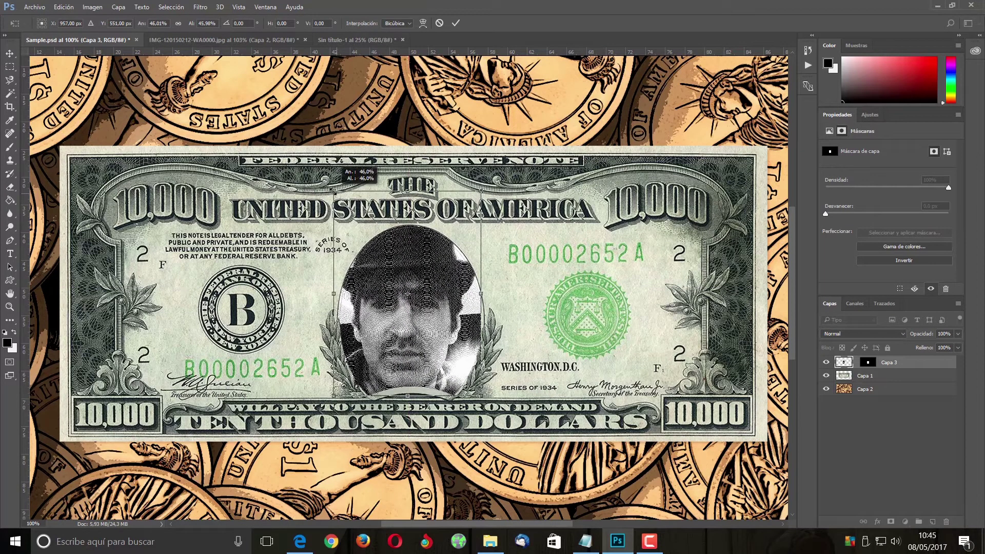
{"action": "left_click_drag", "start_coordinate": [389, 277], "coordinate": [394, 276]}
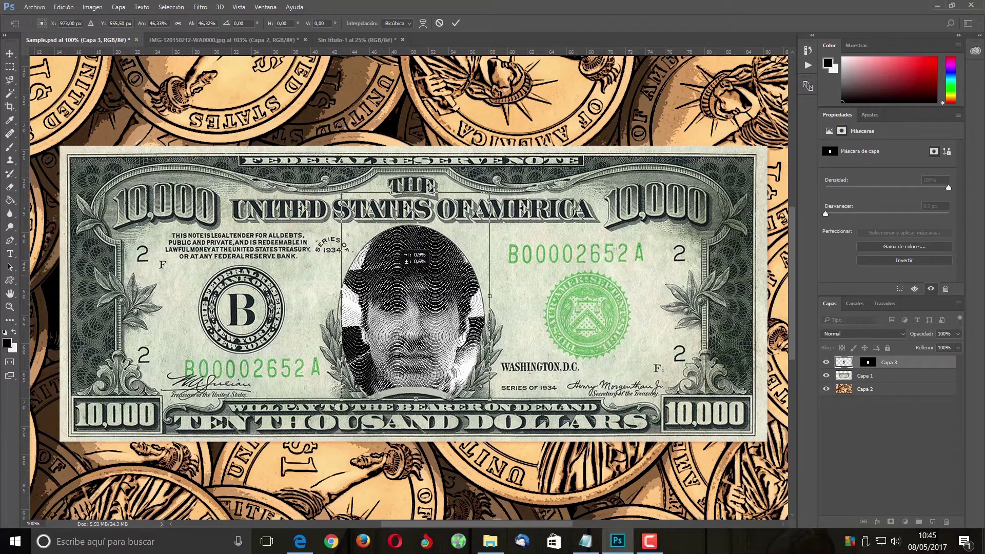
{"action": "left_click", "coordinate": [457, 23]}
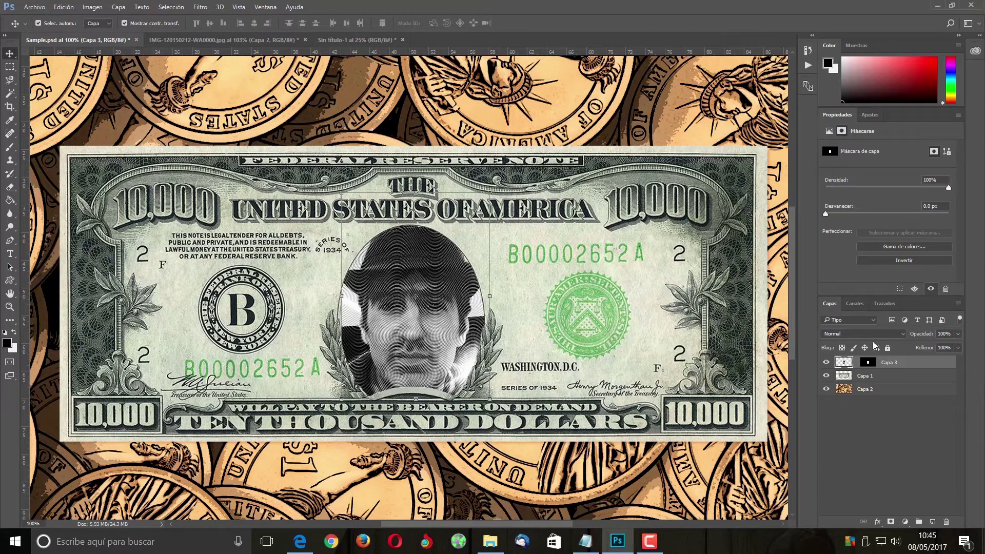
{"action": "left_click", "coordinate": [900, 335]}
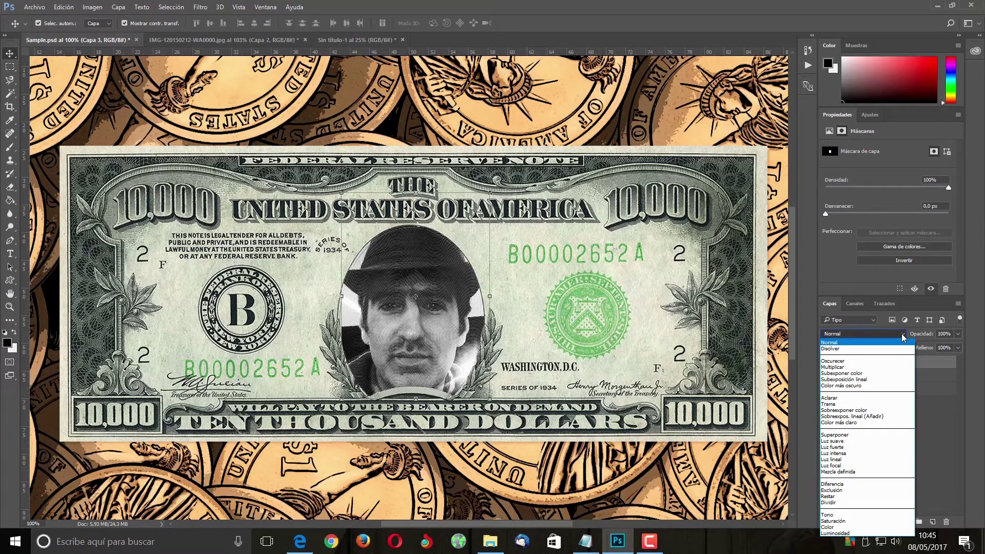
Set Capa 3 to Subexposición lineal, then trial an Exposure layer with gamma 2 and undo it.
{"action": "left_click", "coordinate": [854, 380]}
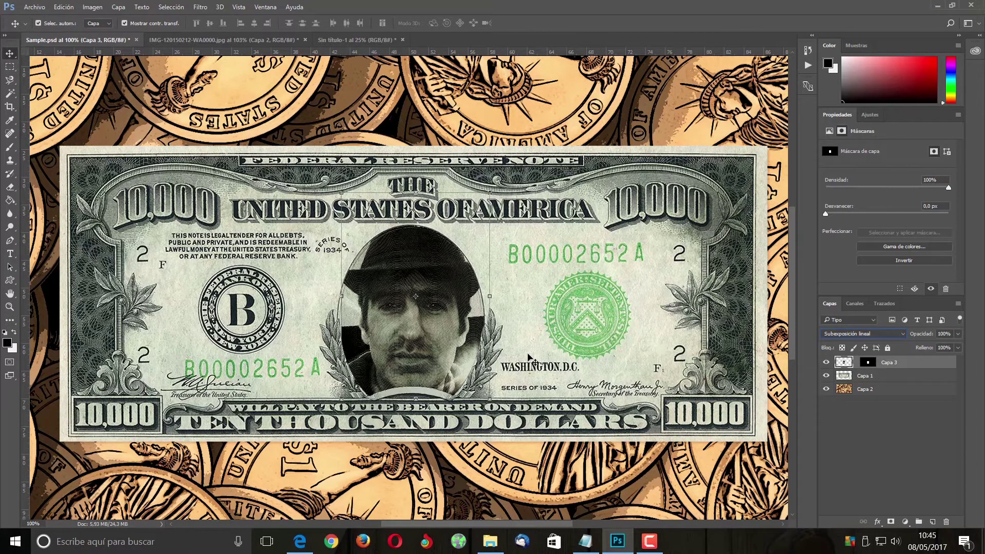
{"action": "left_click", "coordinate": [905, 523]}
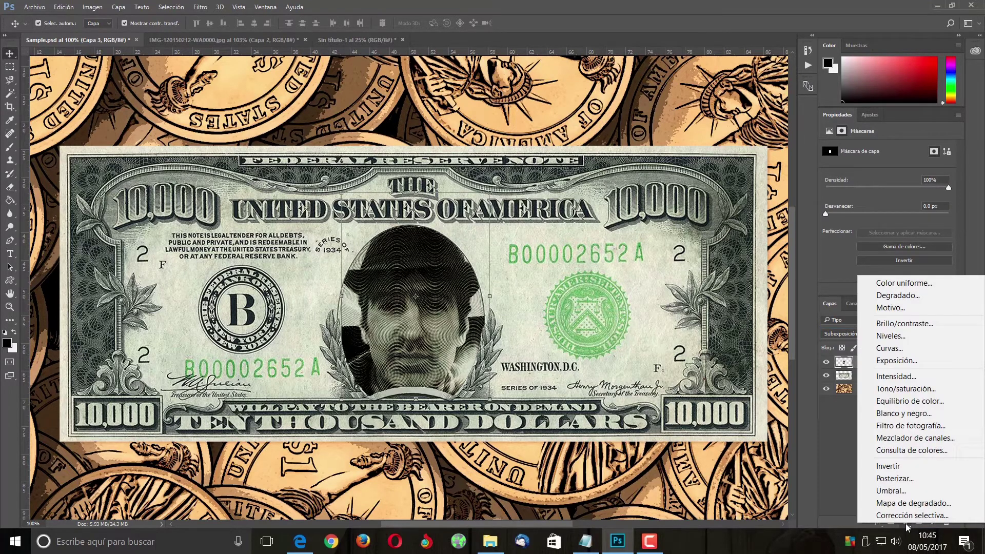
{"action": "left_click", "coordinate": [917, 360]}
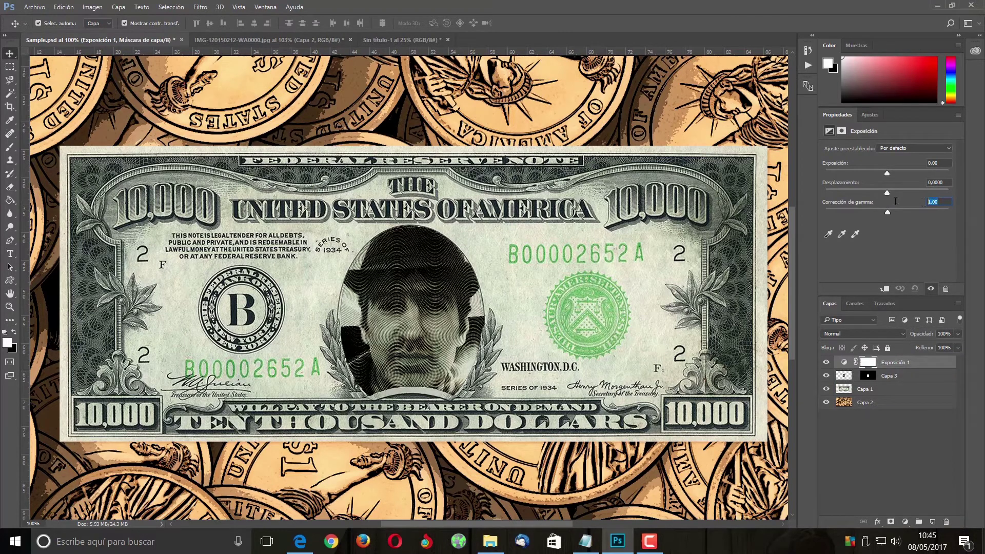
{"action": "type", "text": "2"}
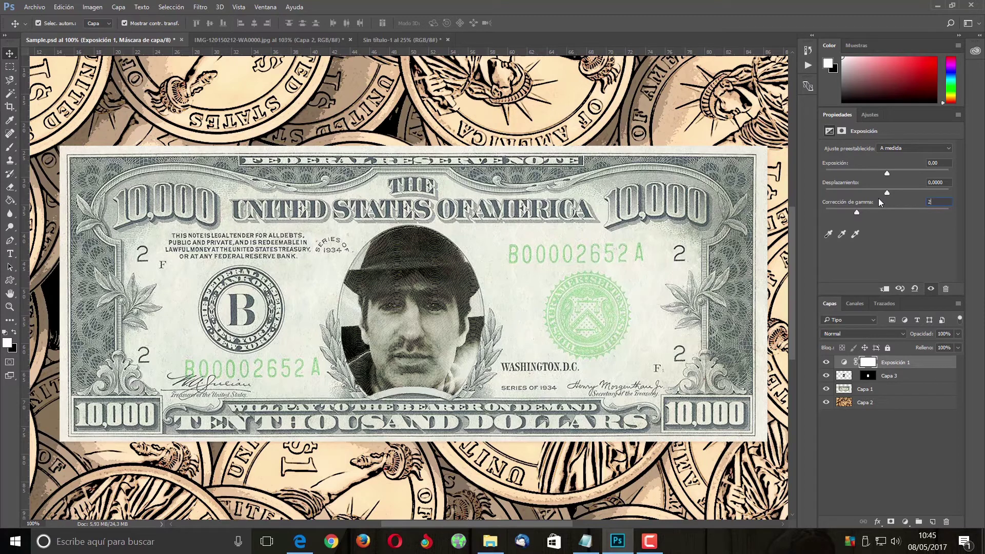
{"action": "key", "text": "ctrl+z"}
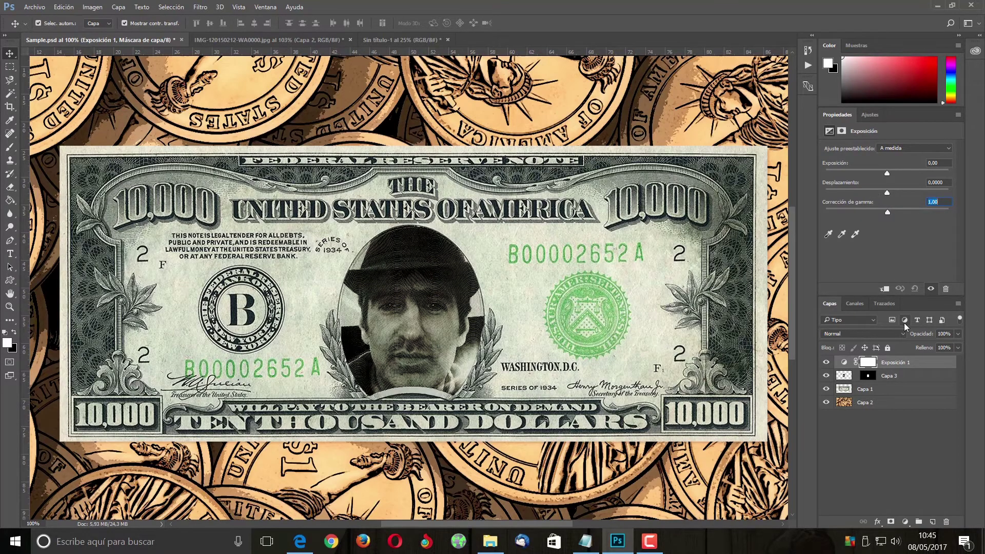
{"action": "key", "text": "ctrl+z"}
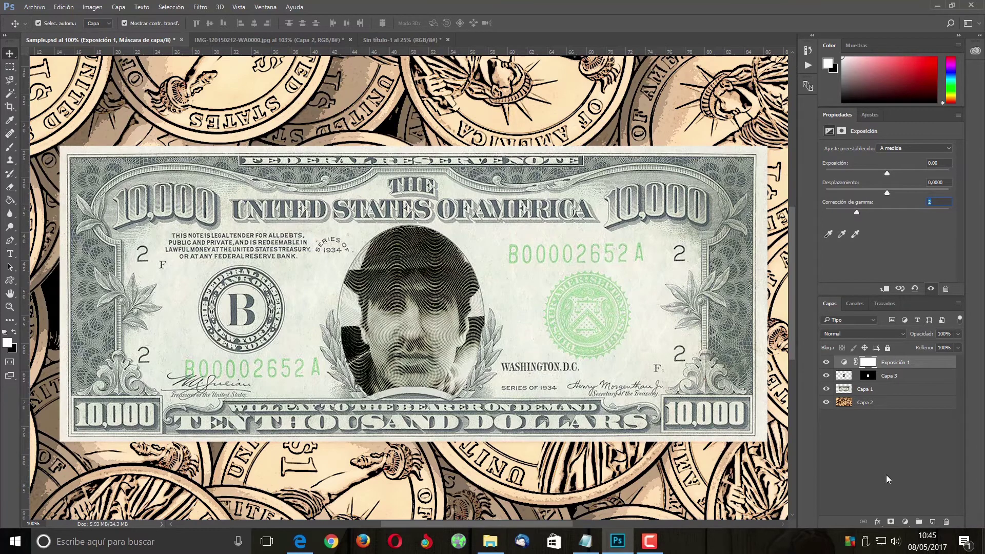
{"action": "key", "text": "ctrl+z"}
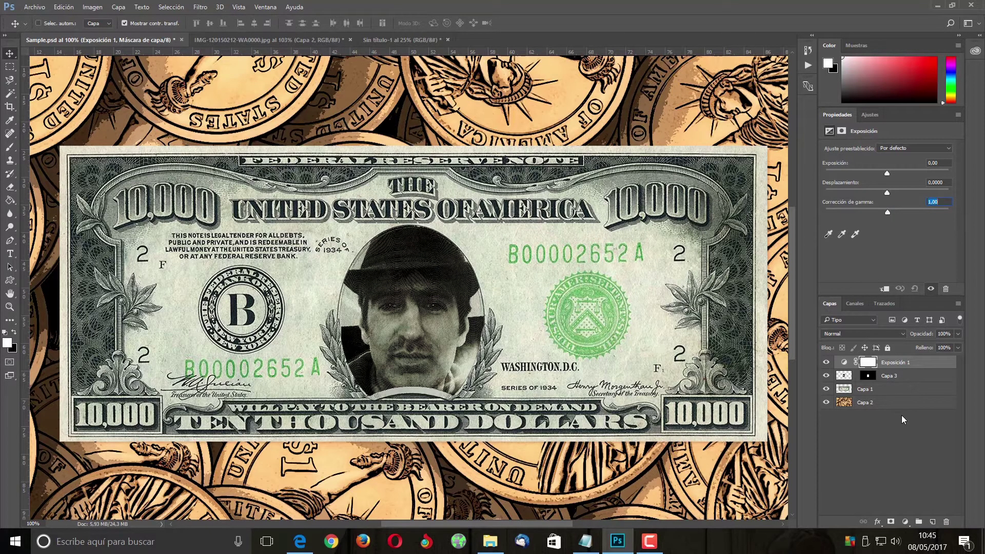
{"action": "key", "text": "ctrl+z"}
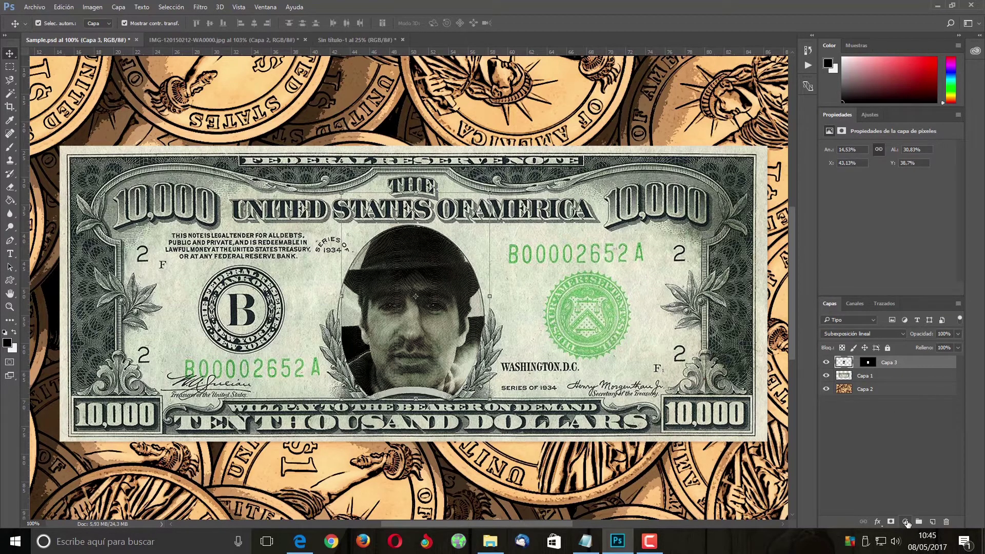
Add an Exposure adjustment layer clipped to Capa 3 with gamma correction 2.
{"action": "left_click", "coordinate": [905, 522]}
{"action": "left_click", "coordinate": [913, 359]}
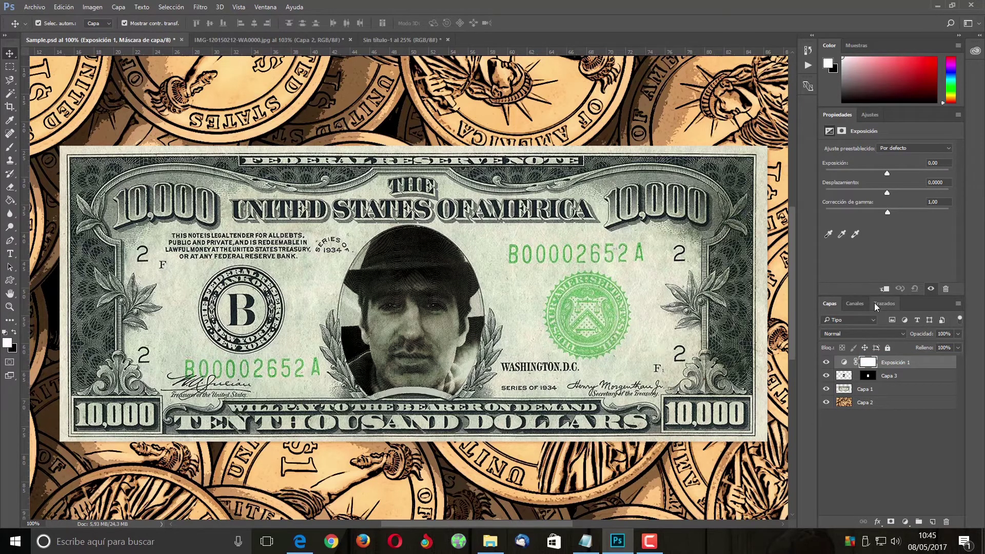
{"action": "left_click", "coordinate": [885, 291]}
{"action": "left_click", "coordinate": [948, 201]}
{"action": "type", "text": "2"}
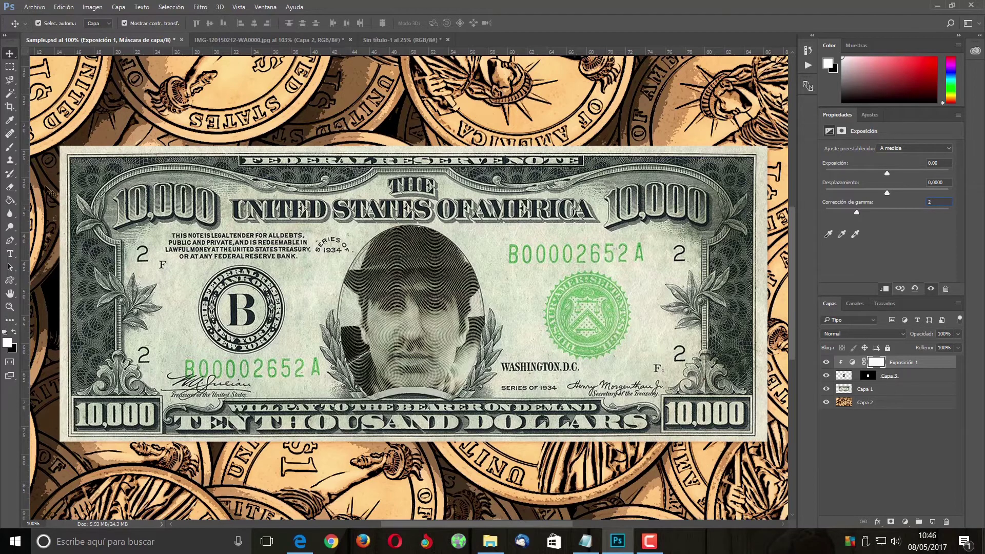
{"action": "left_click", "coordinate": [11, 254]}
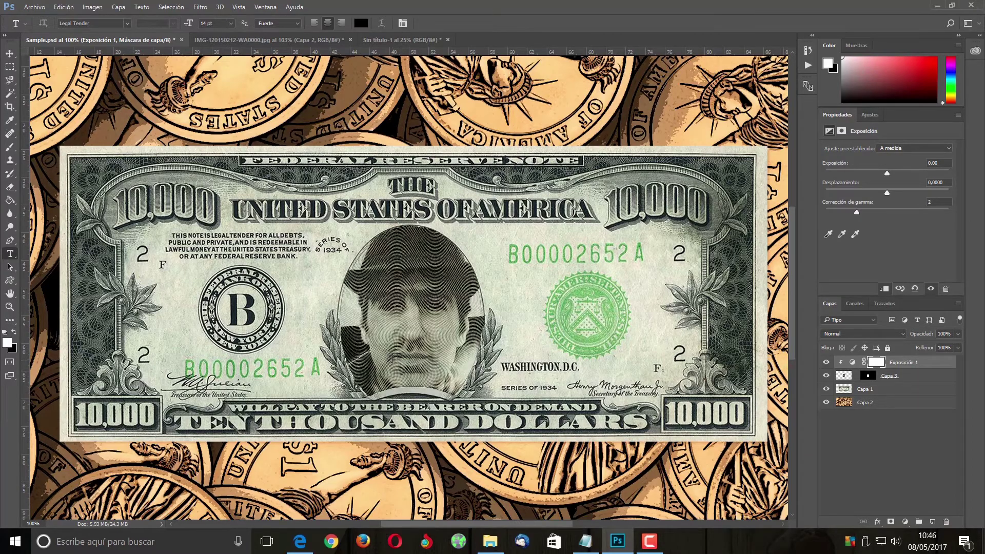
Zoom to 300% and set the type to 13 pt, Enfocado anti-aliasing, colour 2a3436.
{"action": "key", "text": "ctrl+plus"}
{"action": "key", "text": "ctrl+plus"}
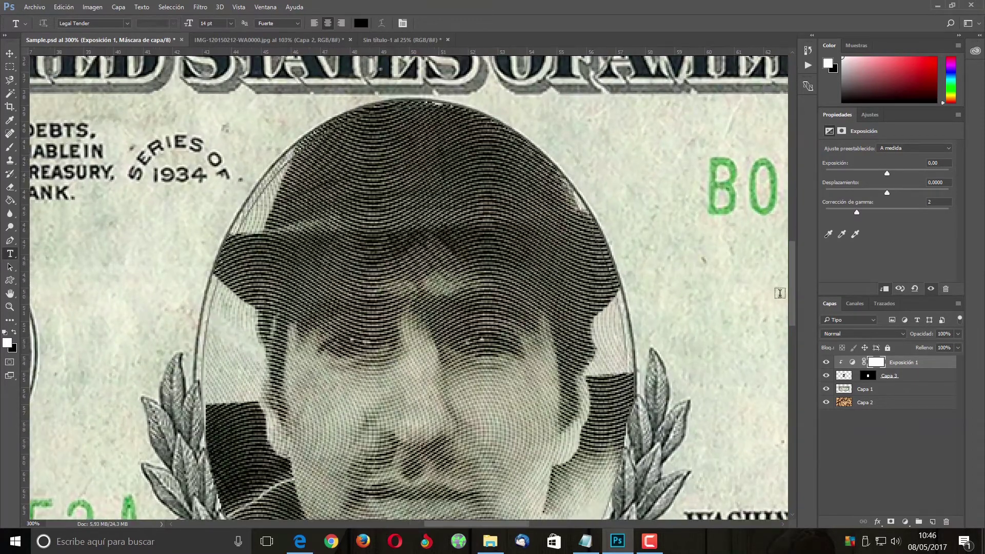
{"action": "left_click_drag", "start_coordinate": [792, 294], "coordinate": [794, 356]}
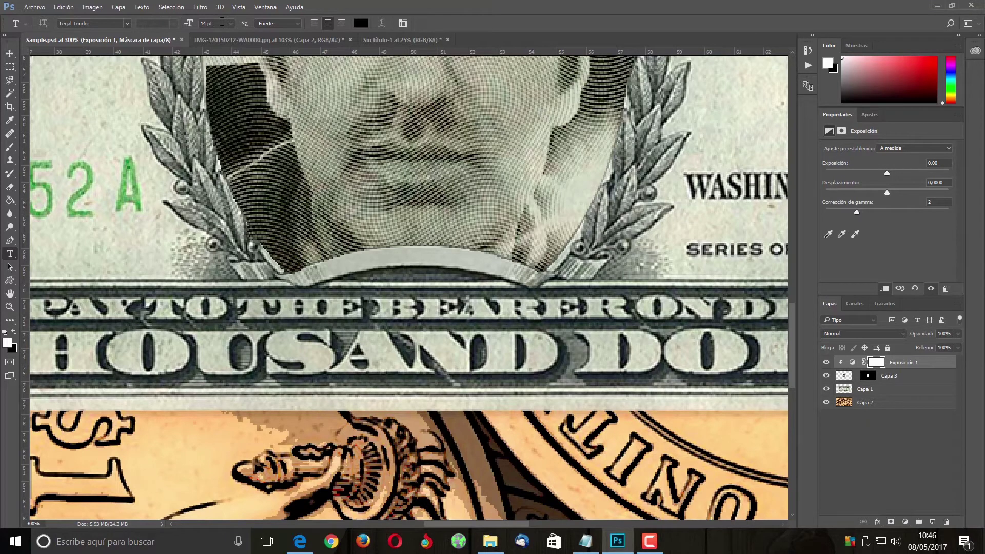
{"action": "left_click", "coordinate": [218, 22]}
{"action": "type", "text": "13"}
{"action": "left_click", "coordinate": [299, 24]}
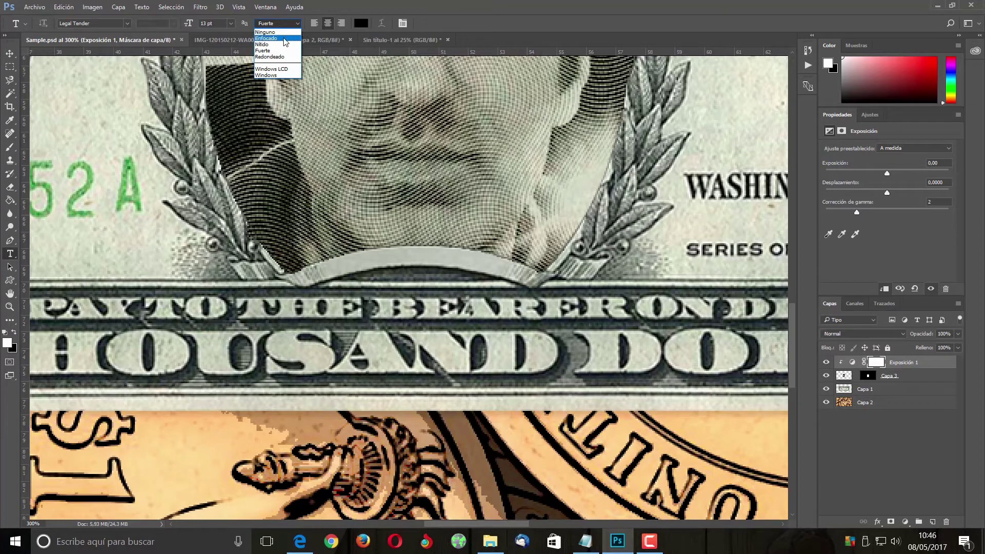
{"action": "left_click", "coordinate": [284, 38]}
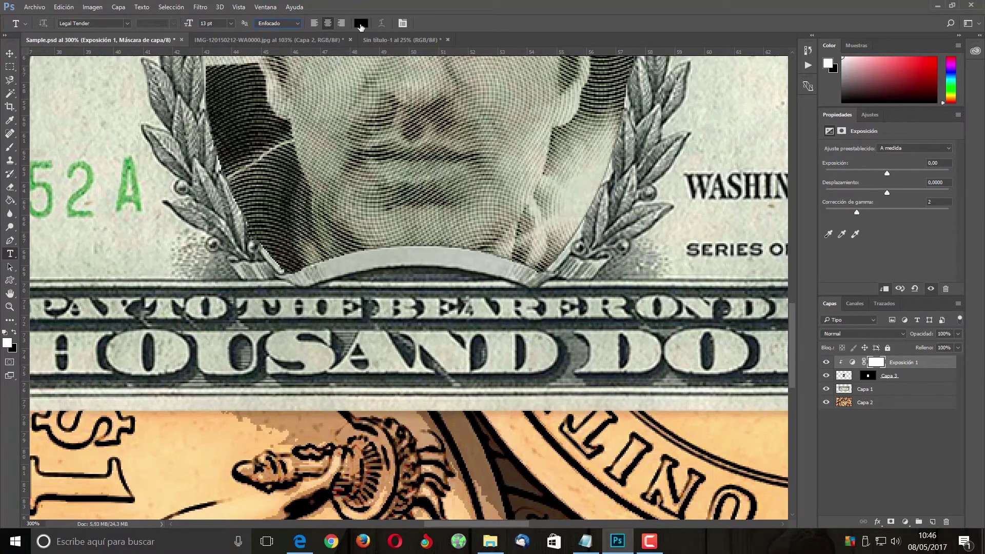
{"action": "left_click", "coordinate": [361, 24]}
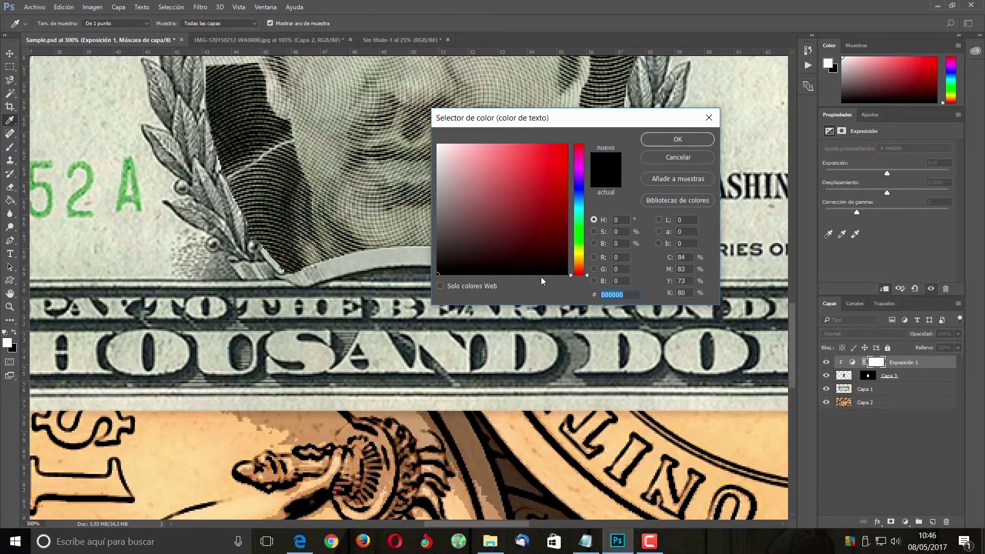
{"action": "type", "text": "2a"}
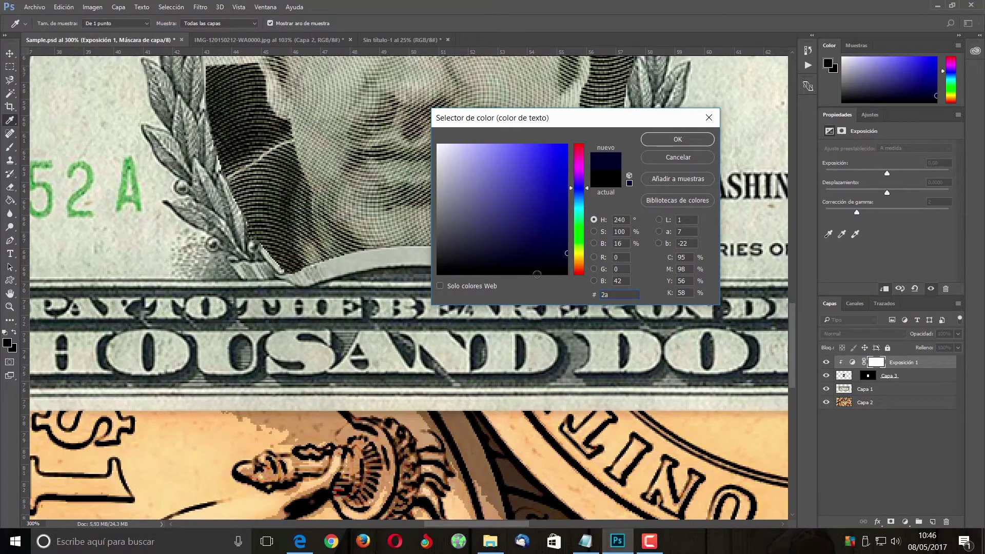
{"action": "type", "text": "3436"}
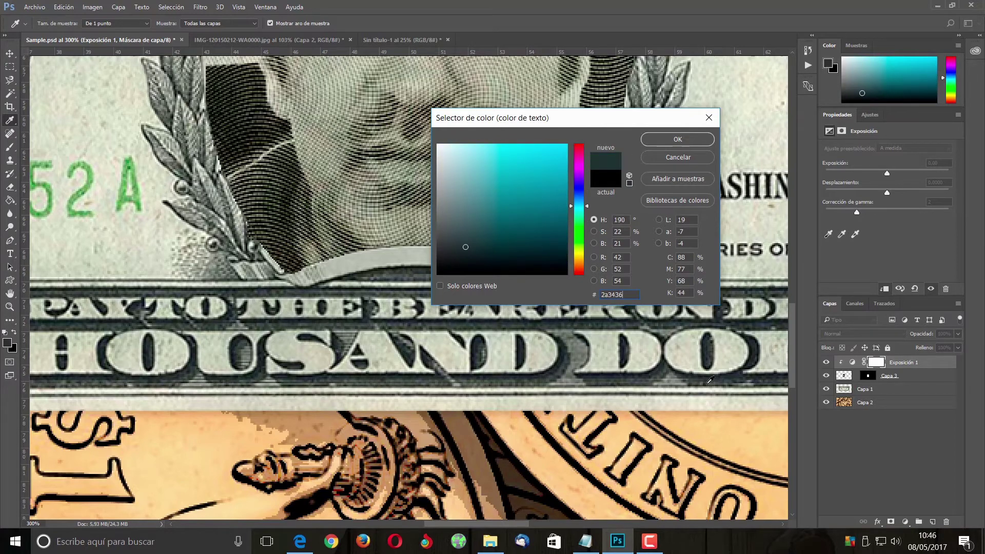
{"action": "left_click", "coordinate": [676, 139]}
Start a text layer on the arch below the portrait and type the EBM lettering, trimming extra letters.
{"action": "left_click", "coordinate": [334, 266]}
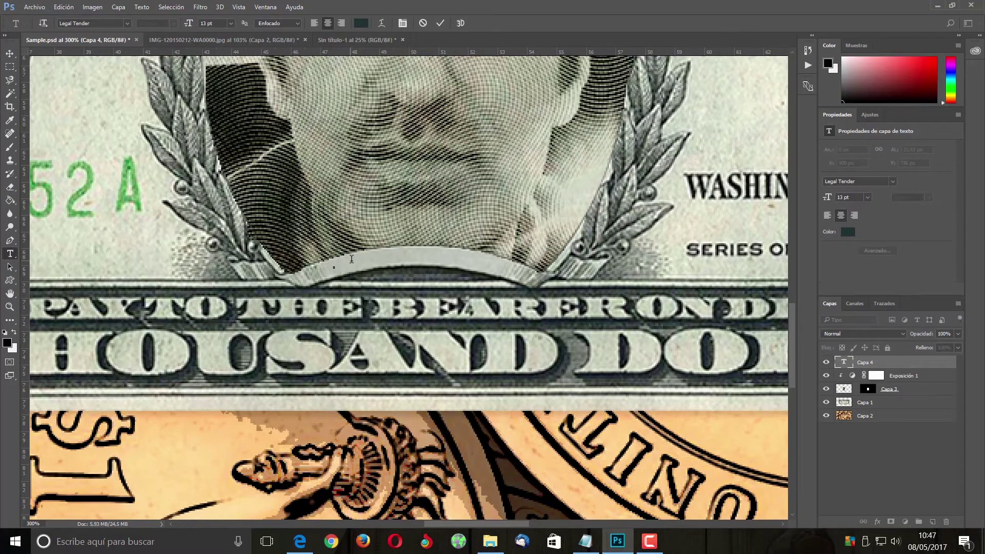
{"action": "type", "text": "LIBA "}
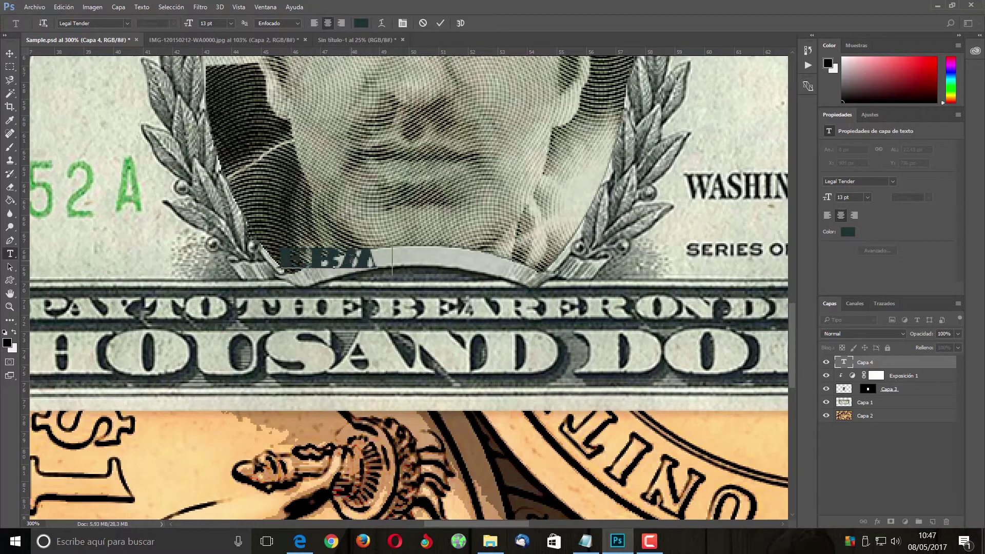
{"action": "type", "text": "INF"}
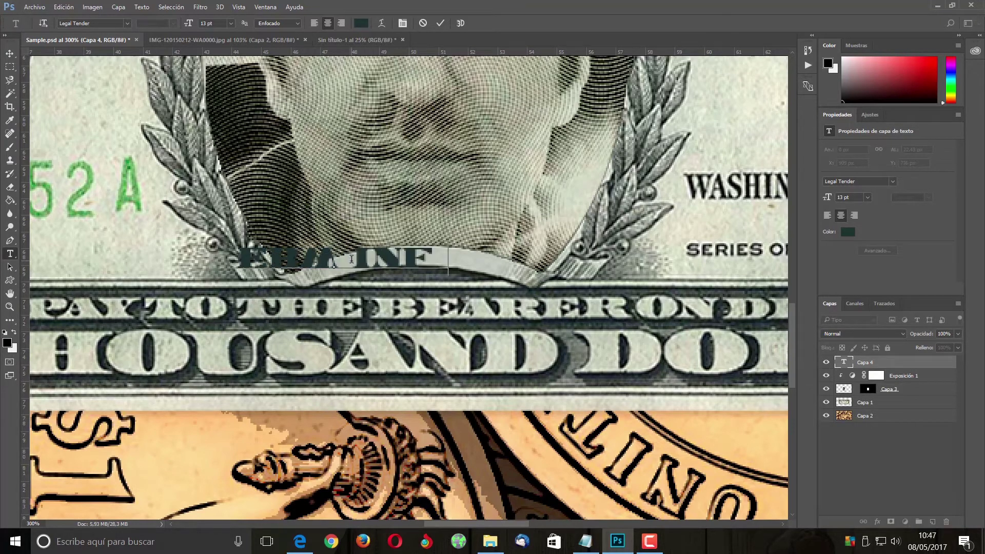
{"action": "type", "text": "OR"}
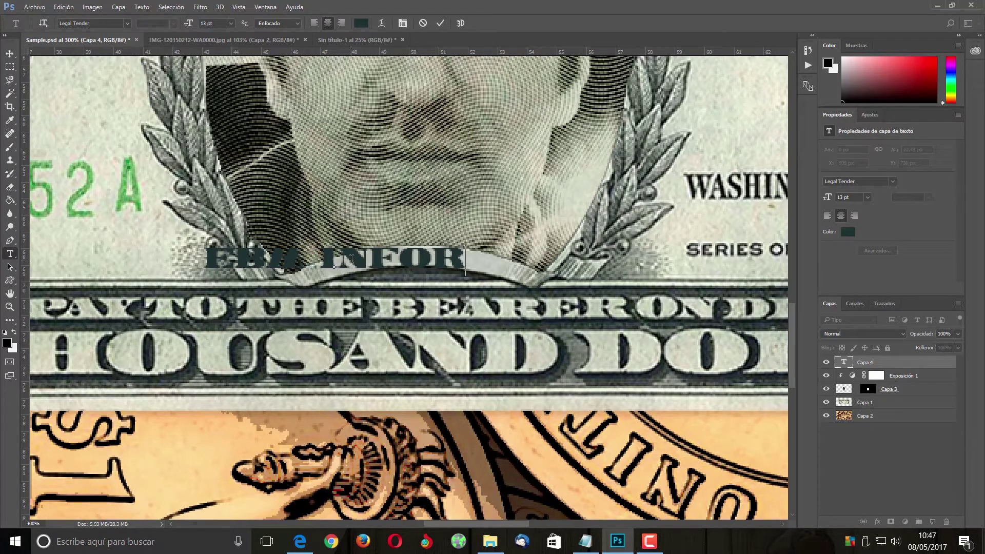
{"action": "key", "text": "BackSpace"}
{"action": "key", "text": "BackSpace"}
{"action": "key", "text": "BackSpace"}
{"action": "key", "text": "BackSpace"}
{"action": "key", "text": "BackSpace"}
{"action": "key", "text": "BackSpace"}
{"action": "key", "text": "BackSpace"}
{"action": "key", "text": "BackSpace"}
{"action": "key", "text": "BackSpace"}
{"action": "key", "text": "BackSpace"}
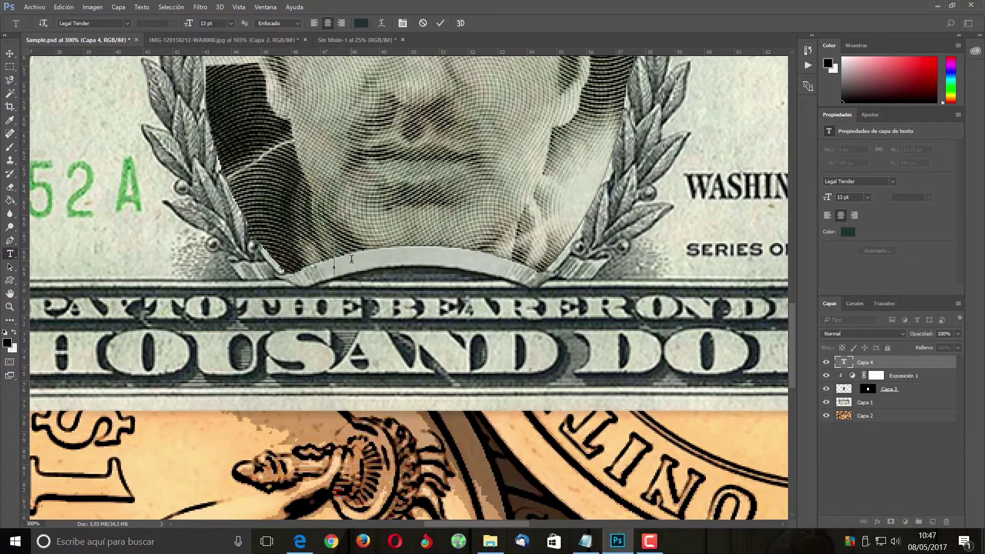
{"action": "type", "text": "LIBA"}
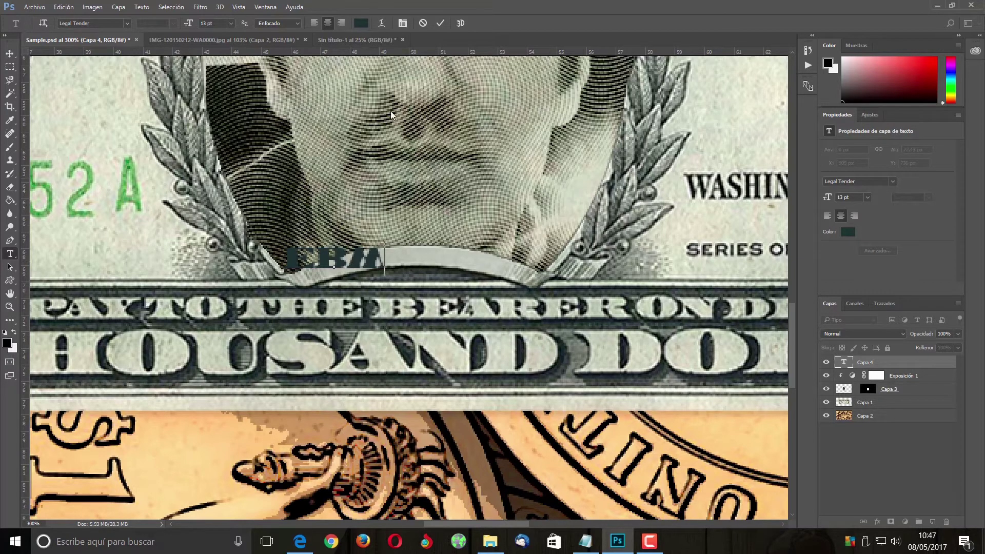
{"action": "left_click", "coordinate": [382, 23]}
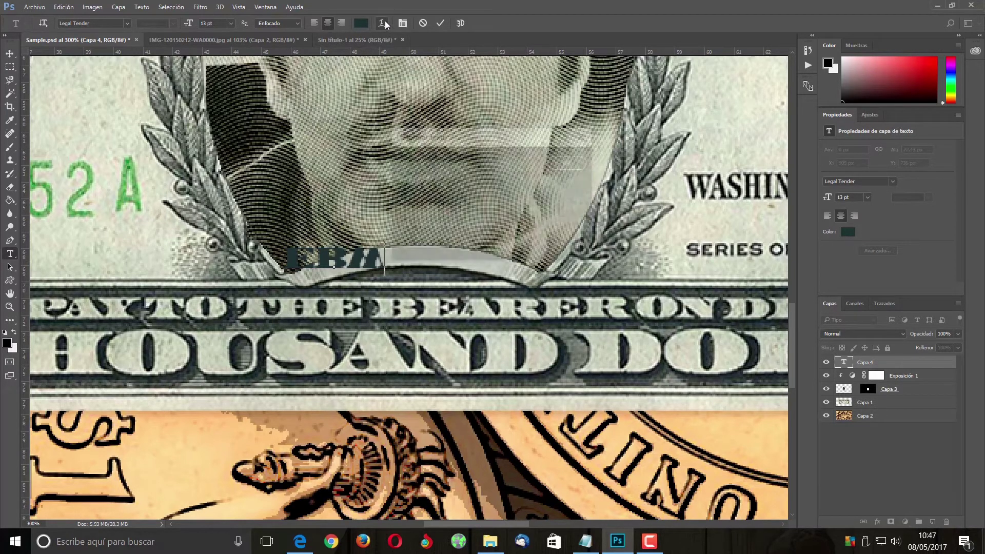
Warp the EBM text with an Arc style at bend 10 and move it to the arch centre.
{"action": "left_click", "coordinate": [533, 155]}
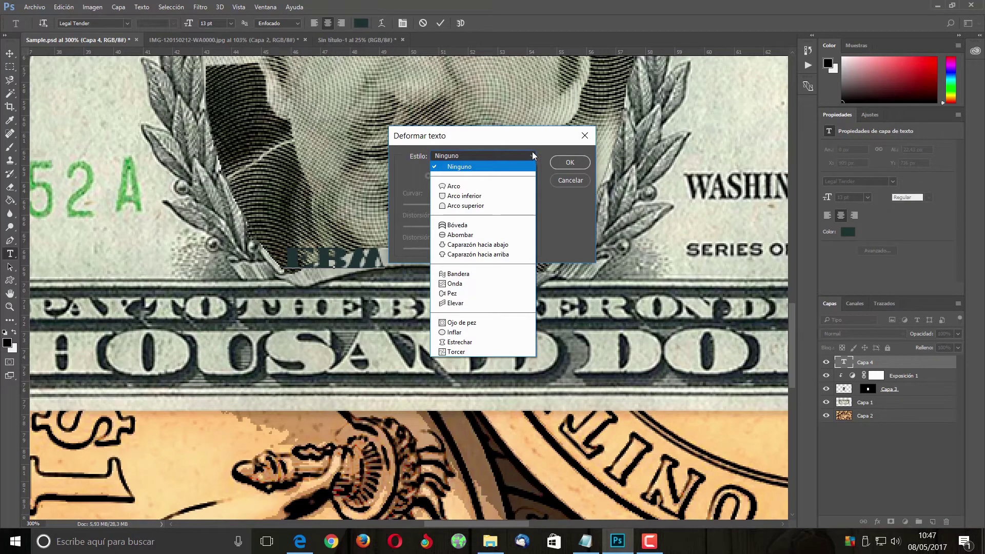
{"action": "left_click", "coordinate": [500, 184]}
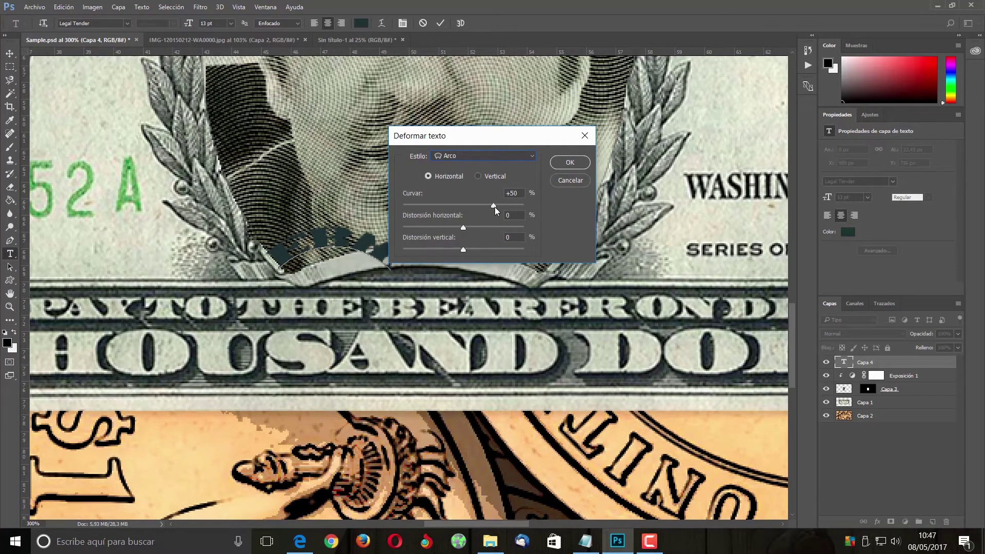
{"action": "left_click_drag", "start_coordinate": [518, 195], "coordinate": [488, 197]}
{"action": "type", "text": "10"}
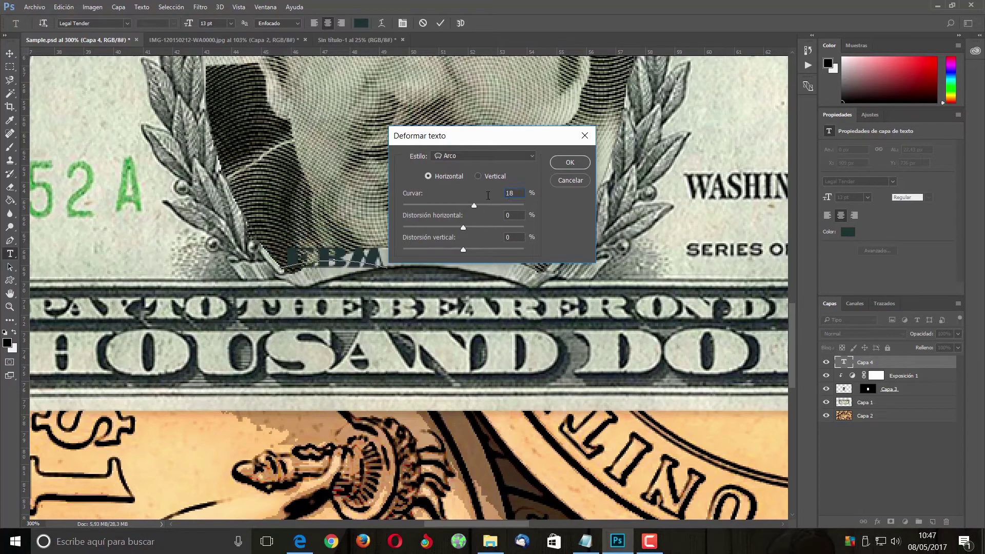
{"action": "left_click", "coordinate": [570, 162]}
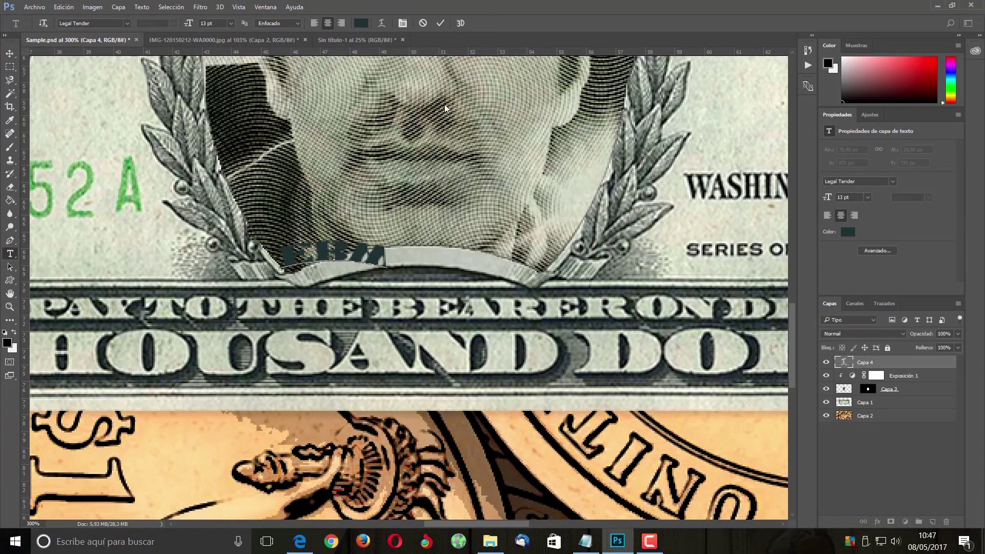
{"action": "left_click", "coordinate": [439, 22]}
{"action": "left_click", "coordinate": [10, 53]}
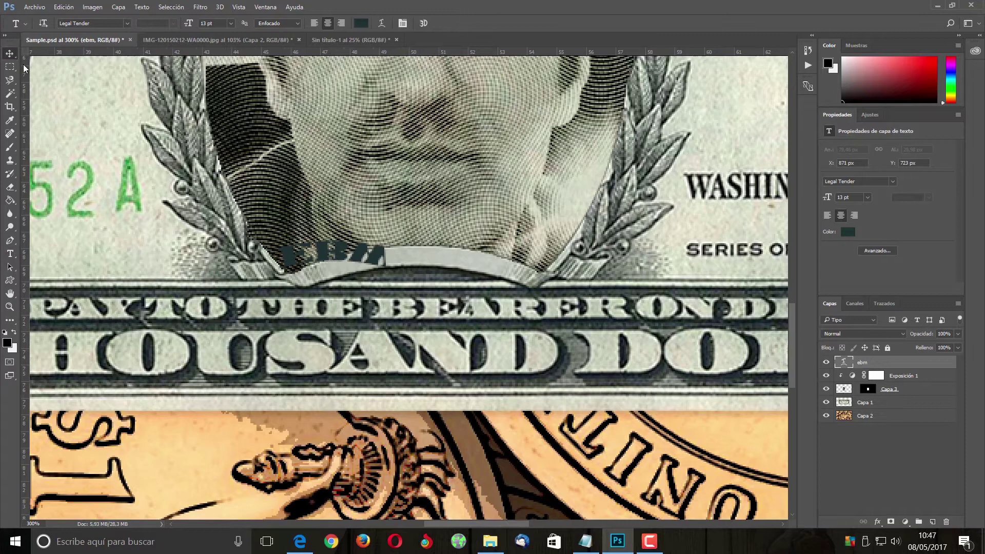
{"action": "left_click_drag", "start_coordinate": [340, 252], "coordinate": [414, 257]}
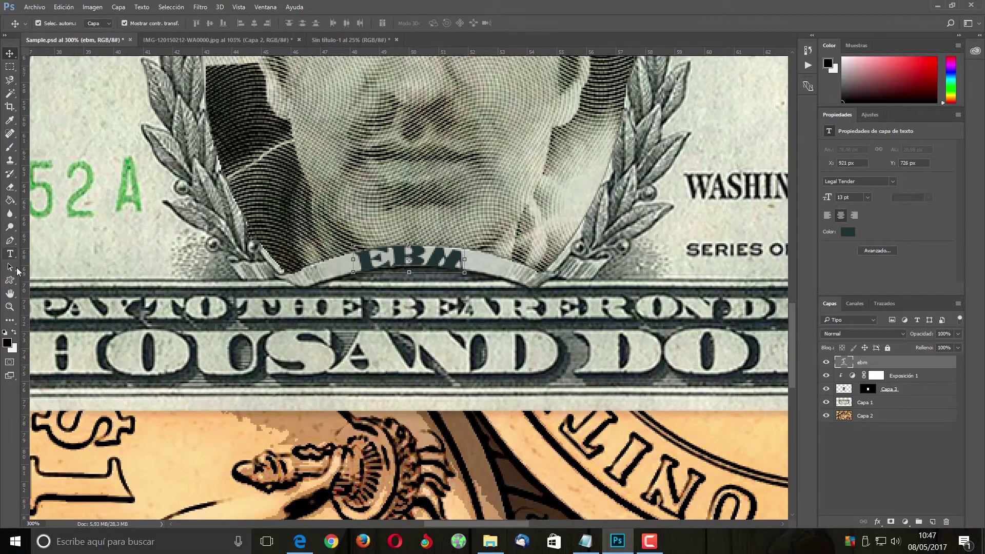
Reduce the EBM text to 11 pt, re-centre it on the arch, and fit the image on screen.
{"action": "left_click", "coordinate": [12, 256]}
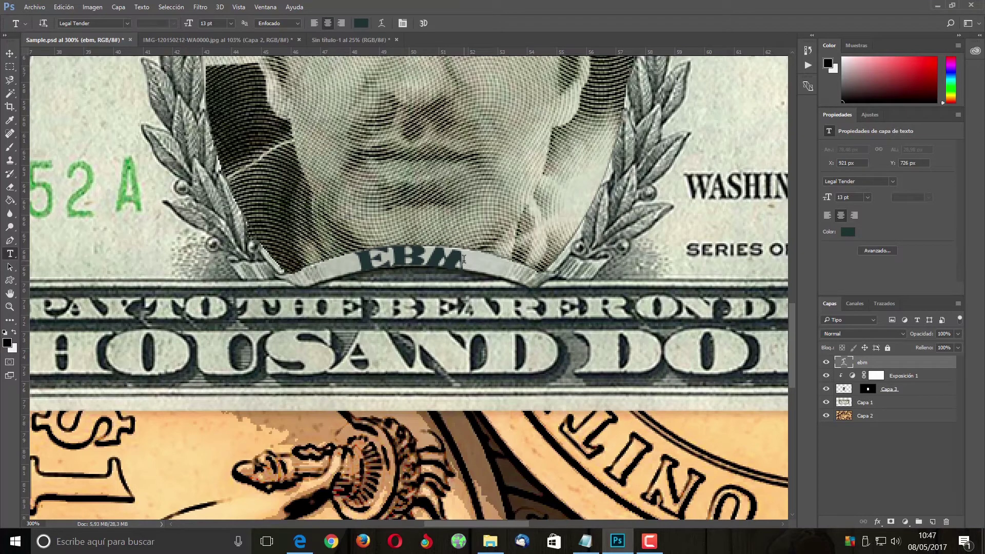
{"action": "left_click_drag", "start_coordinate": [467, 260], "coordinate": [304, 257]}
{"action": "left_click", "coordinate": [185, 23]}
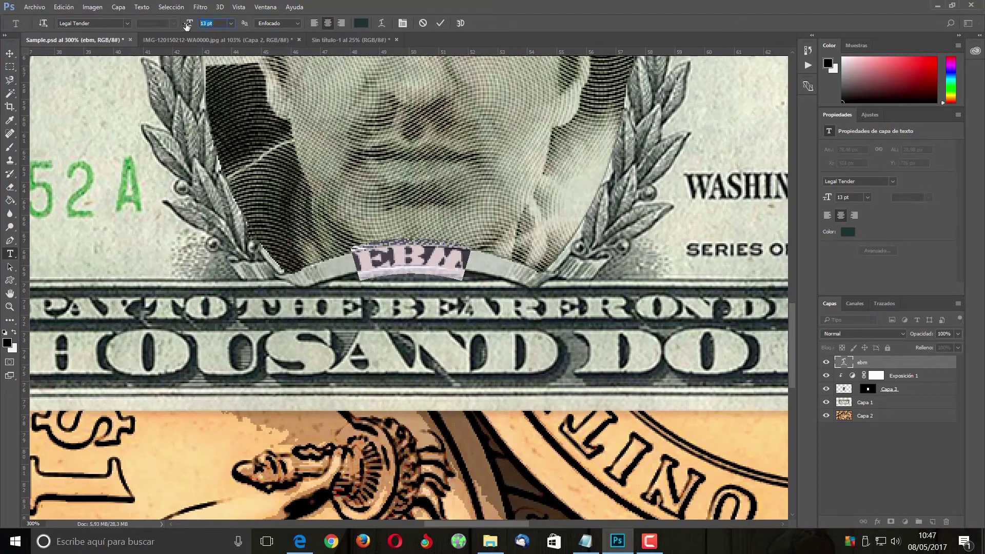
{"action": "key", "text": "Down"}
{"action": "key", "text": "Down"}
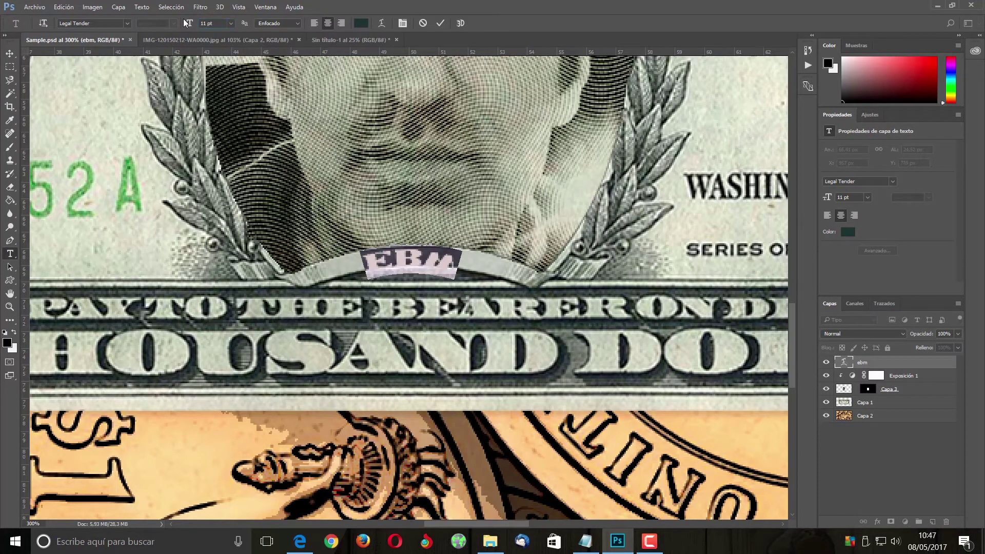
{"action": "left_click", "coordinate": [440, 23]}
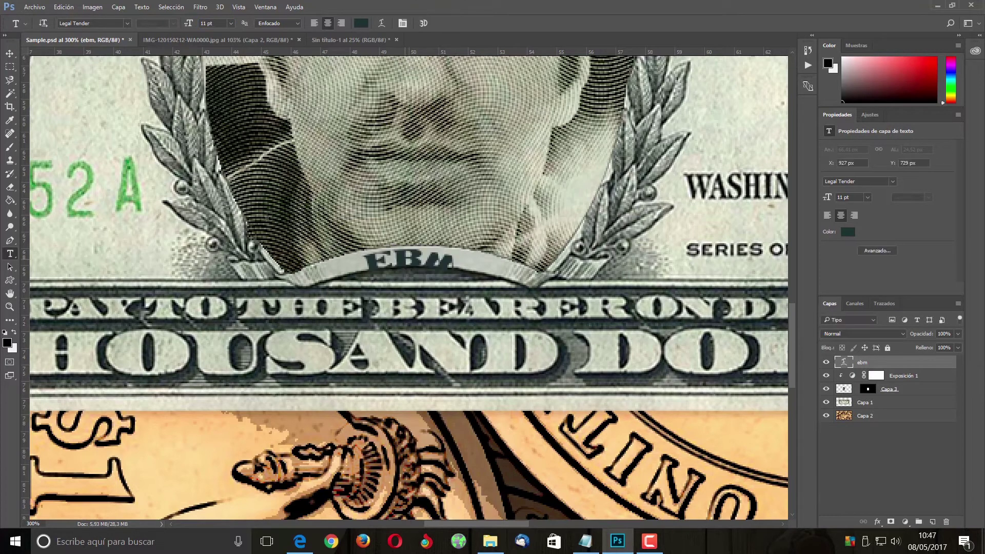
{"action": "left_click", "coordinate": [9, 53]}
{"action": "left_click_drag", "start_coordinate": [410, 264], "coordinate": [422, 256]}
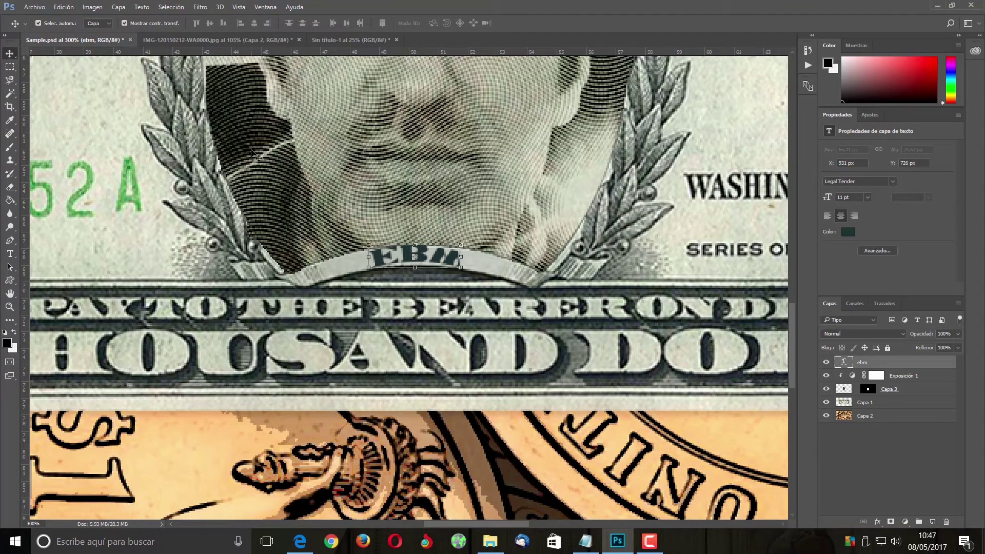
{"action": "key", "text": "ctrl+0"}
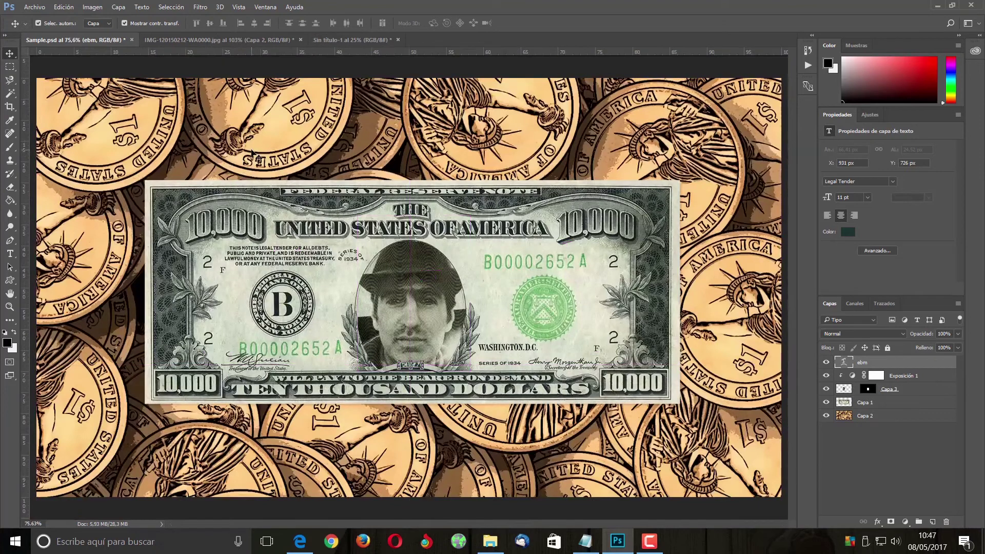
Stamp all visible layers onto a new top layer with Ctrl+Alt+Shift+E.
{"action": "left_click", "coordinate": [10, 67]}
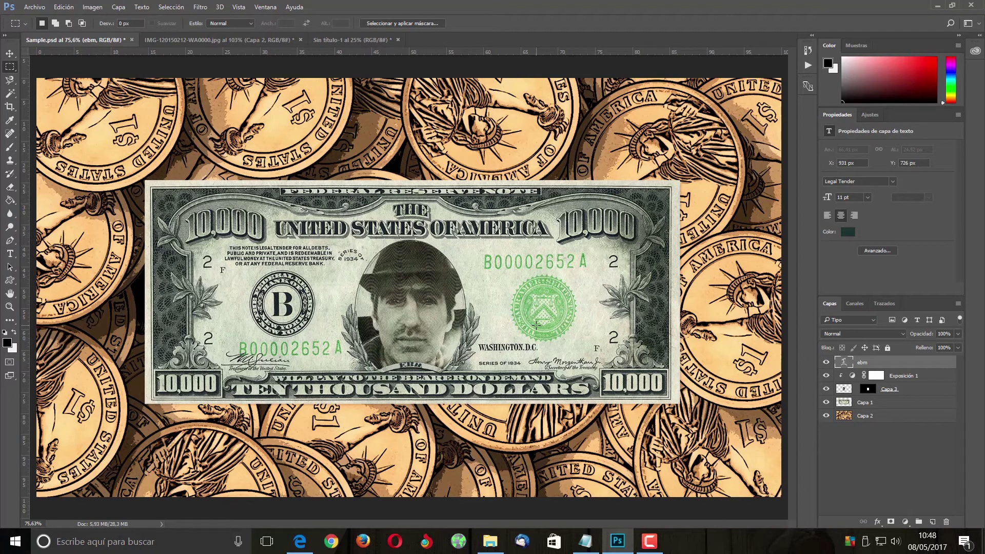
{"action": "key", "text": "ctrl+shift+alt+e"}
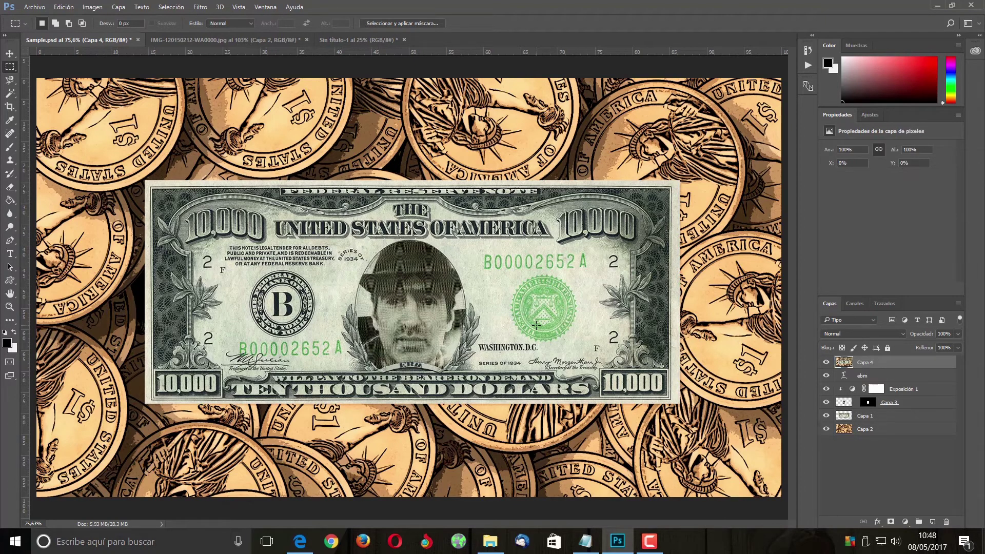